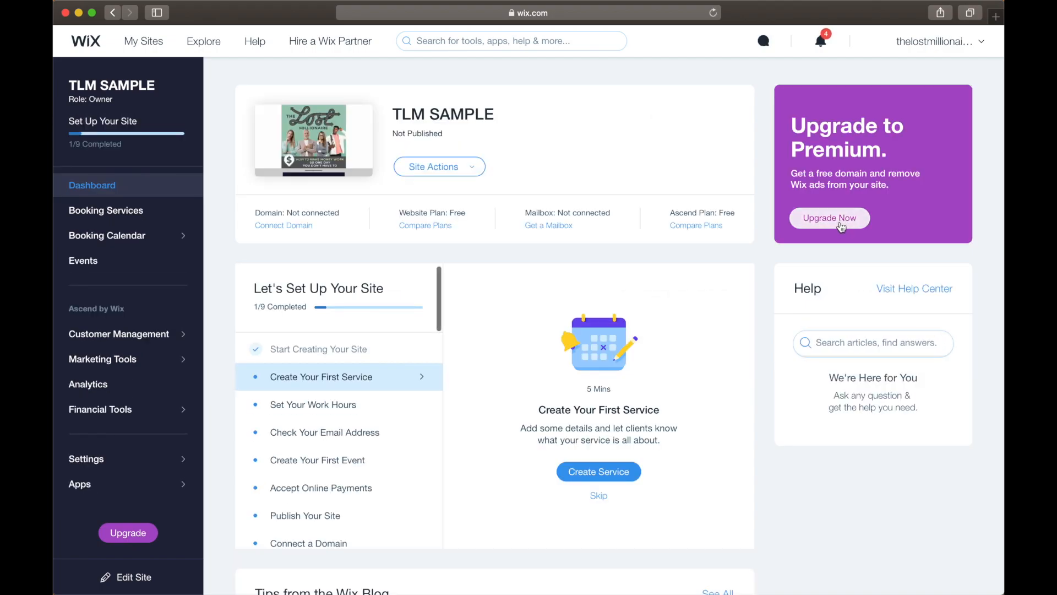
Open the Premium plans upgrade for the site and select the Business Basic plan.
click(829, 218)
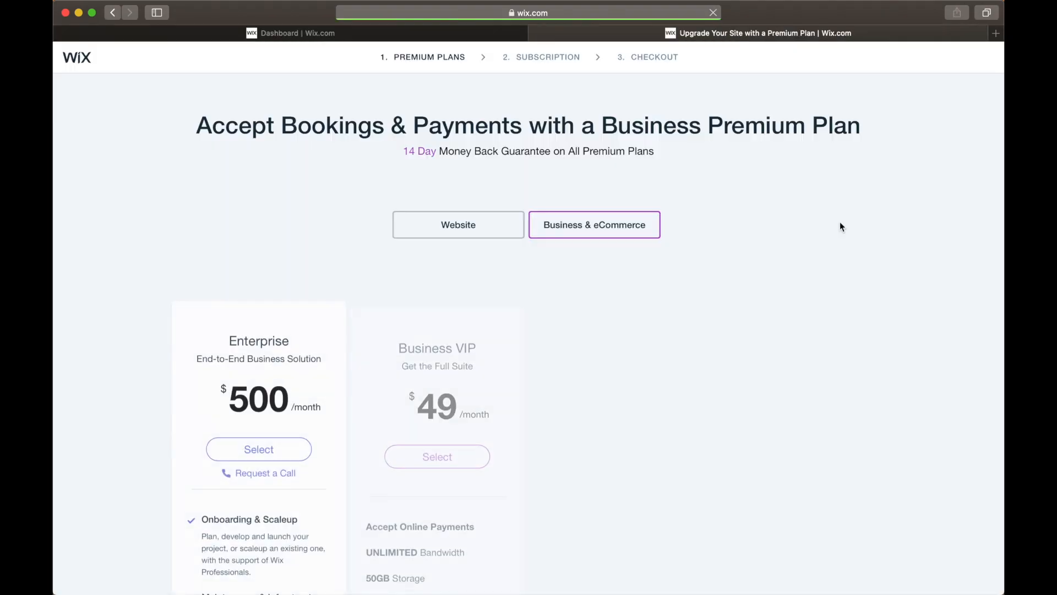
scroll(758, 184, down, 3)
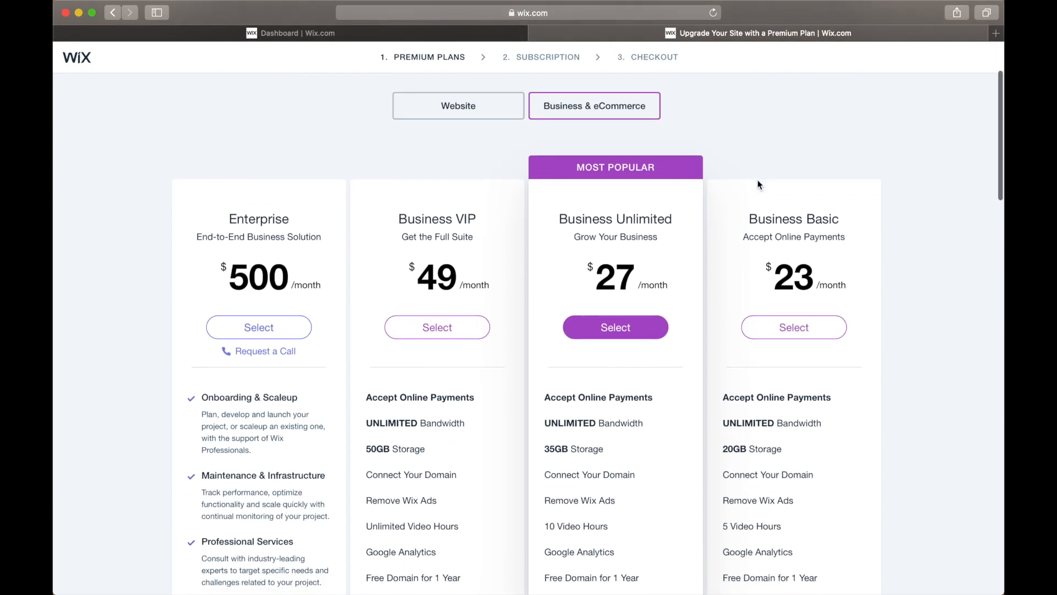
click(779, 304)
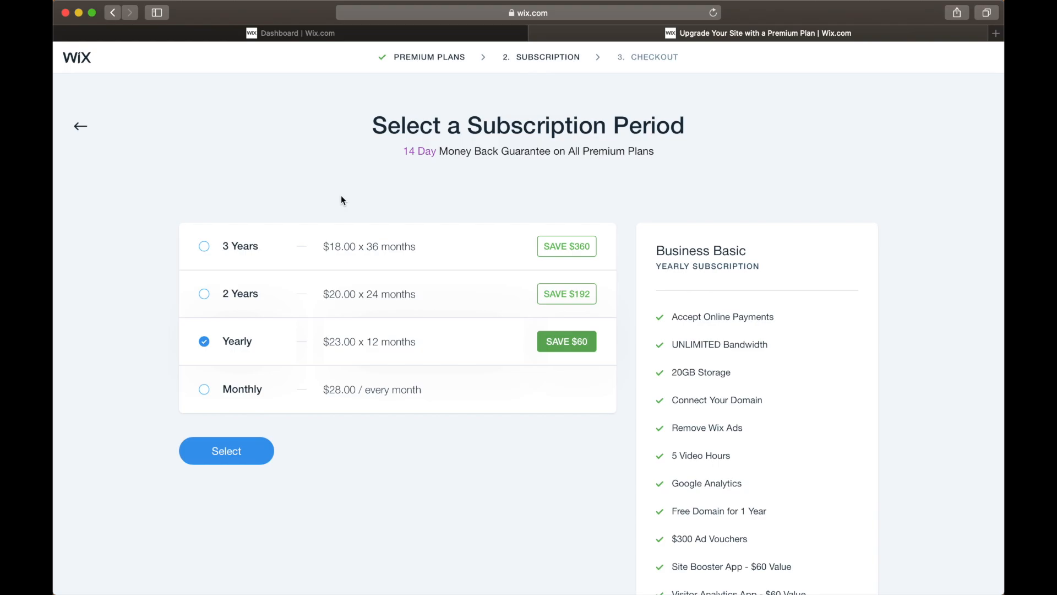
Choose the monthly subscription period for Business Basic and continue to checkout.
scroll(341, 196, down, 3)
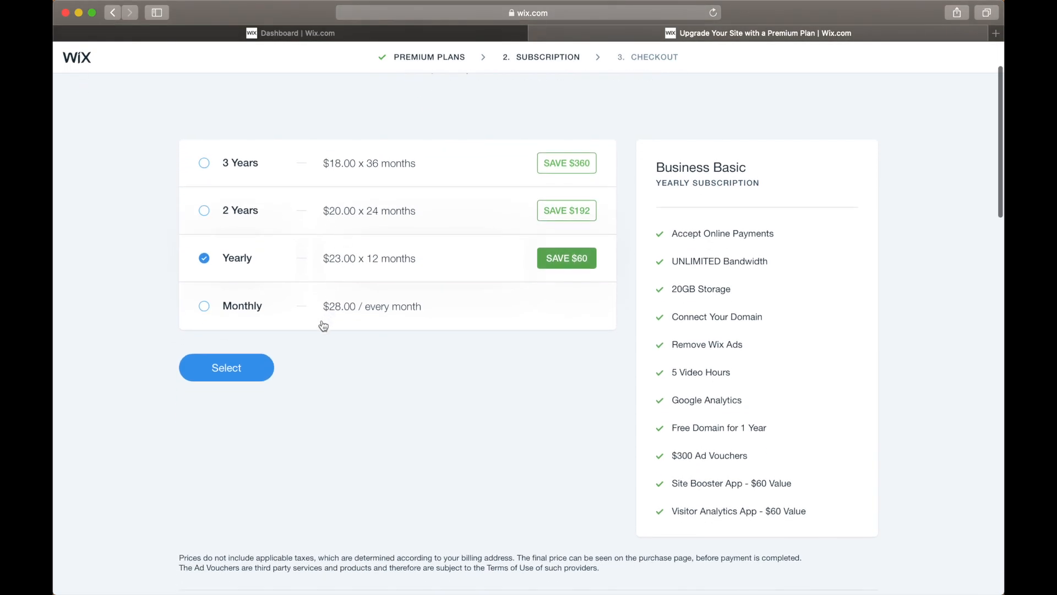
click(205, 307)
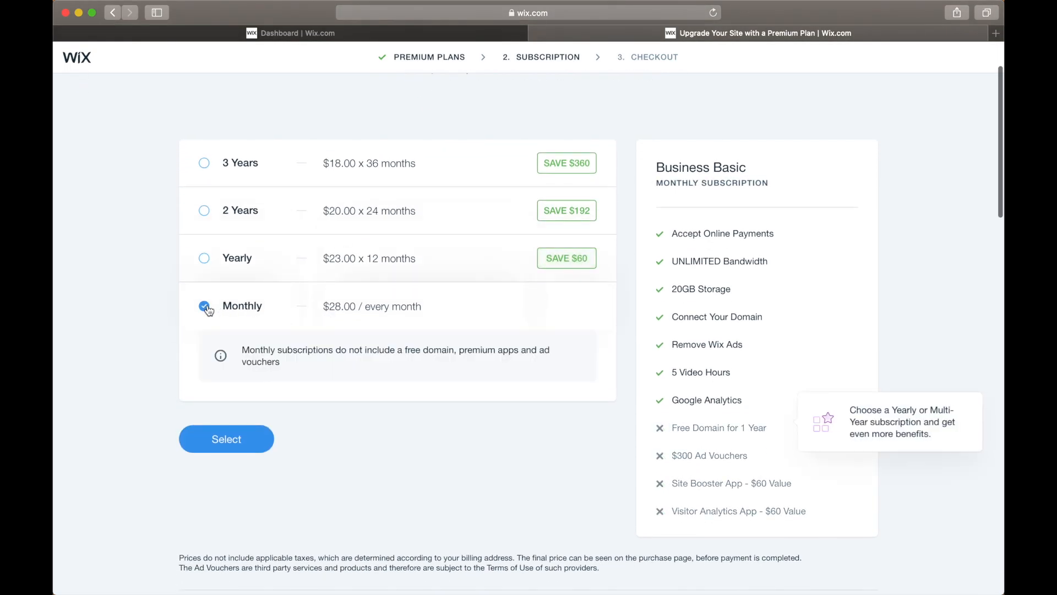
scroll(325, 308, down, 1)
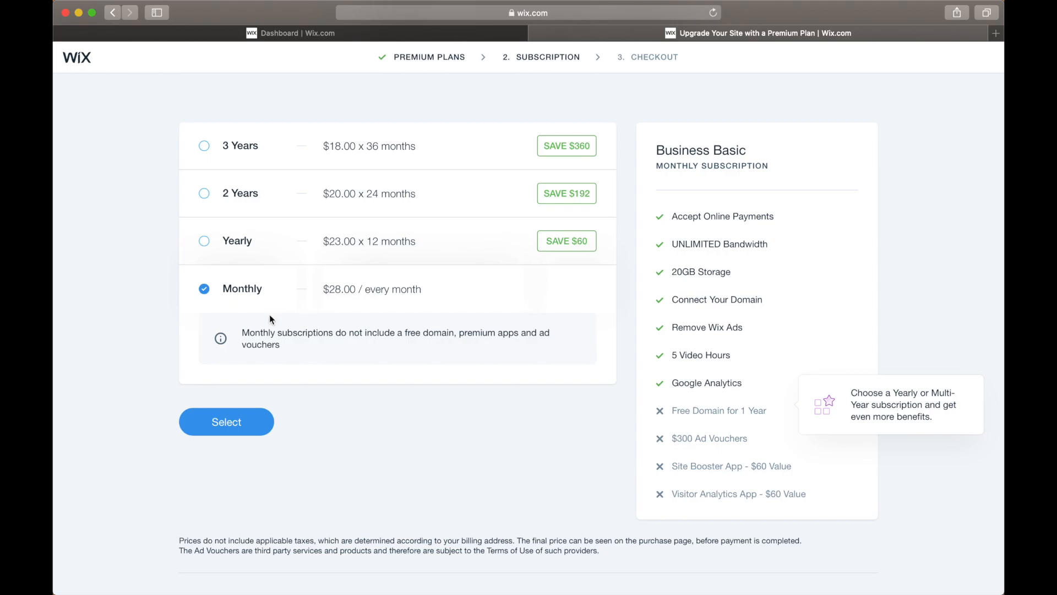
click(248, 427)
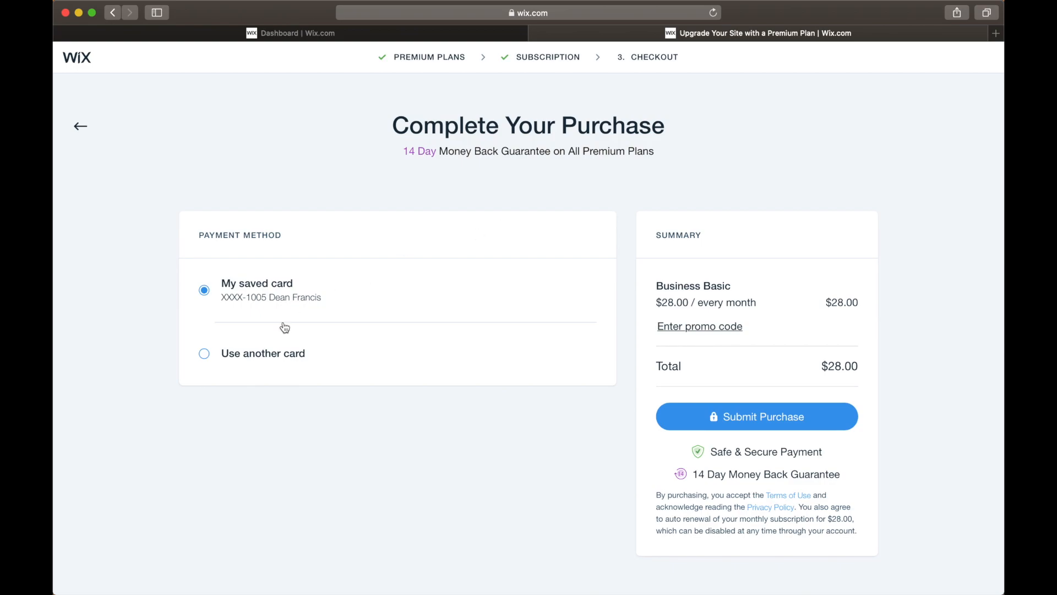
Review the payment form for using another card and leave the checkout without submitting the purchase.
click(232, 358)
scroll(234, 363, down, 5)
scroll(272, 279, down, 3)
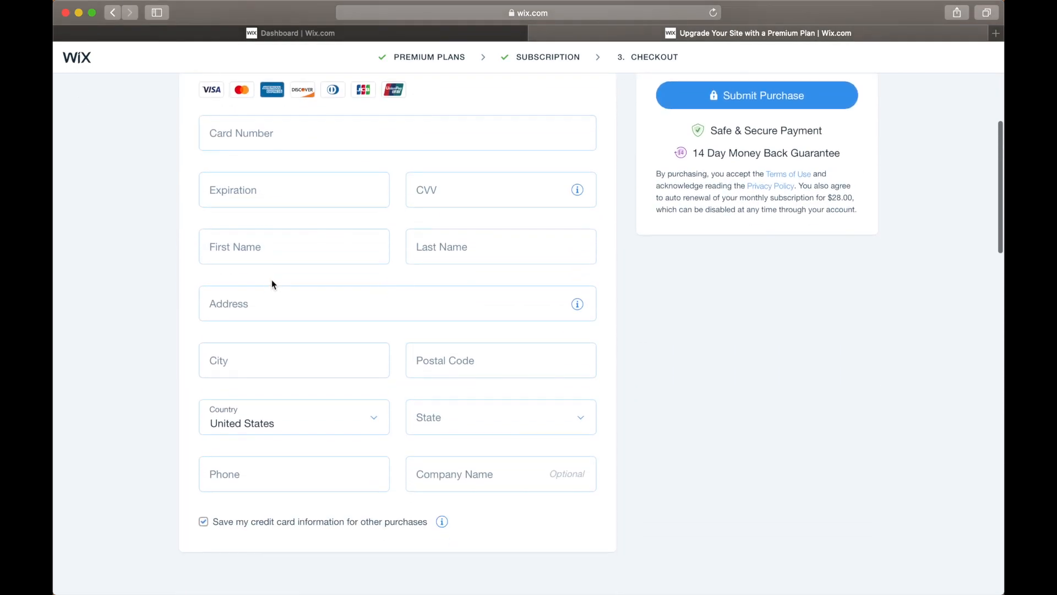
scroll(555, 423, up, 5)
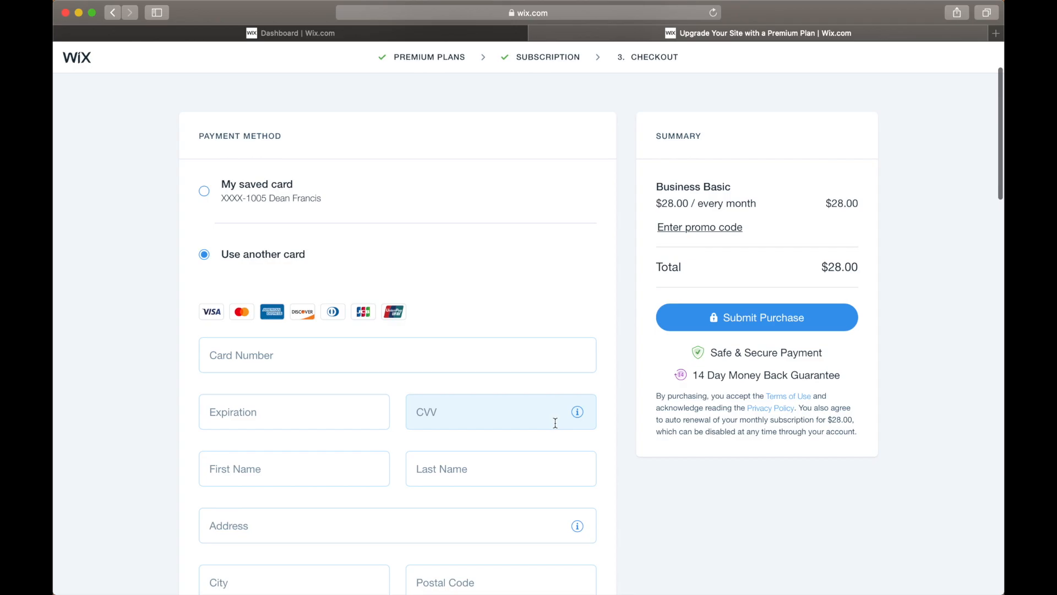
scroll(545, 231, up, 3)
click(537, 33)
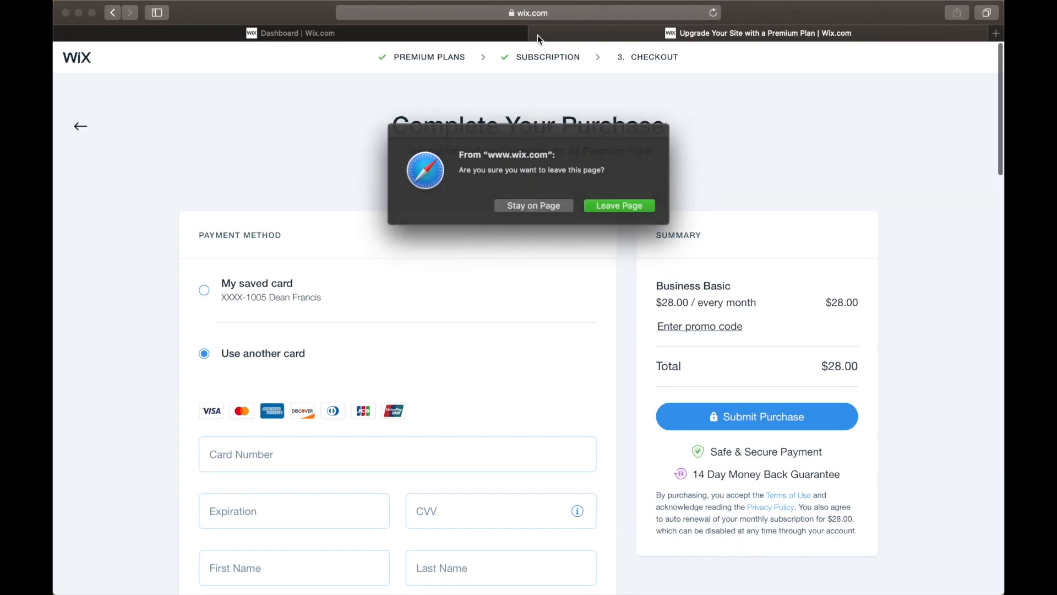
click(603, 206)
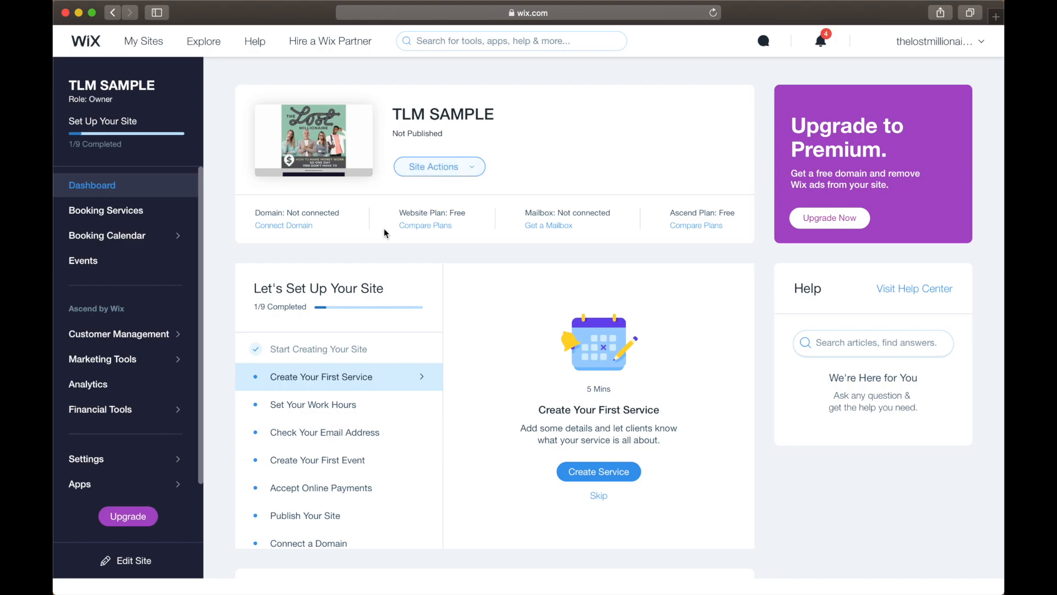
Check whether tlmsample.com is available as a new domain name for the site.
click(304, 230)
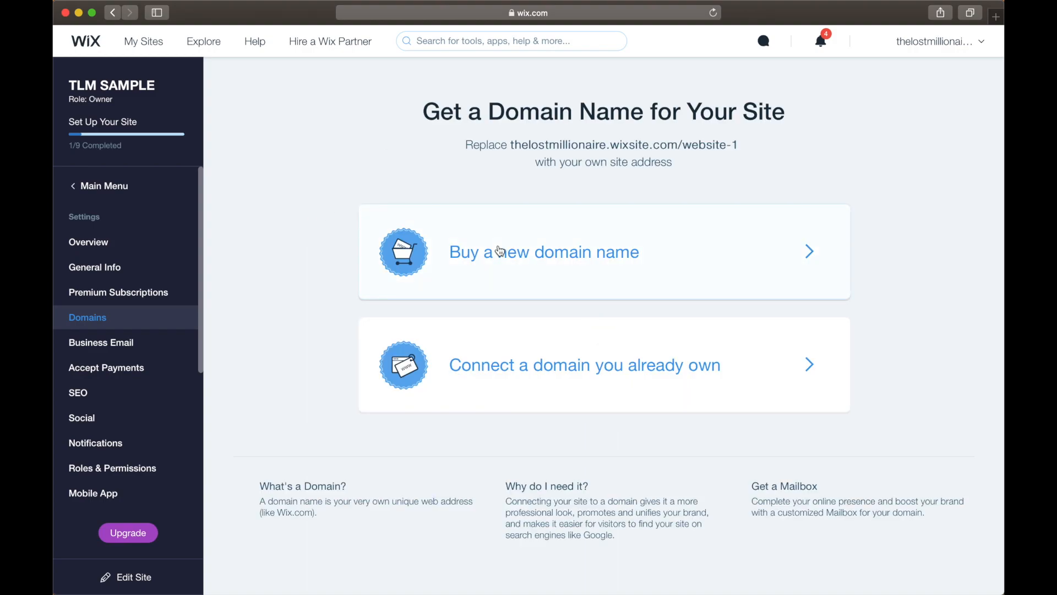
click(500, 251)
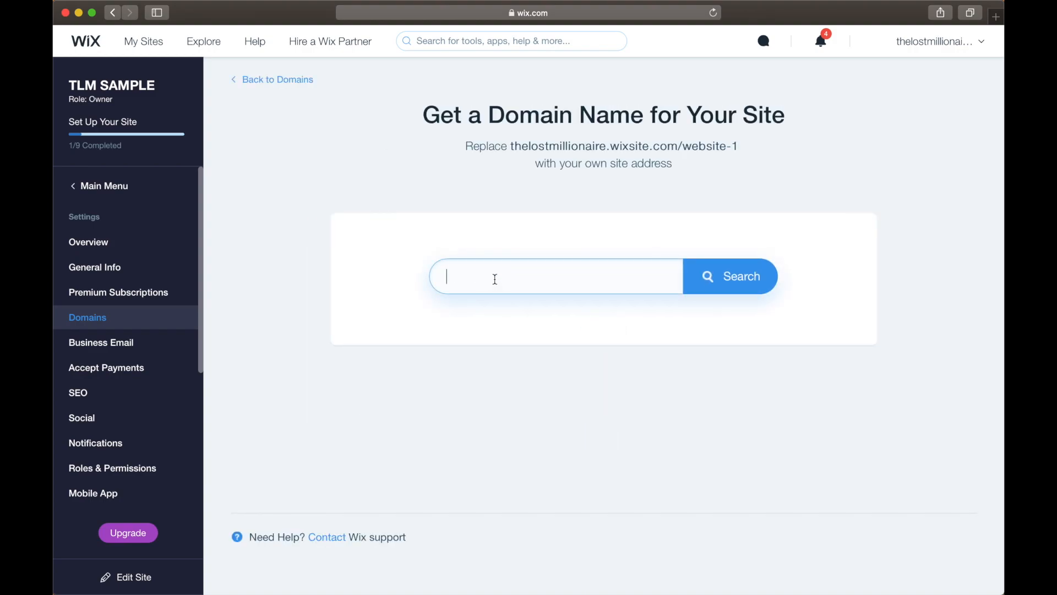
text(tlm)
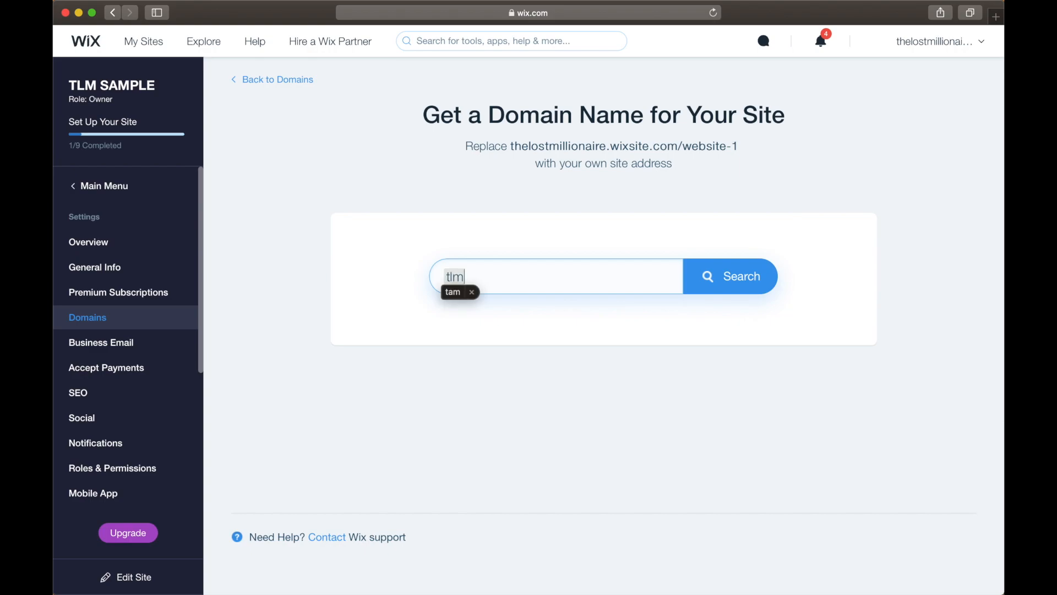
text(sample)
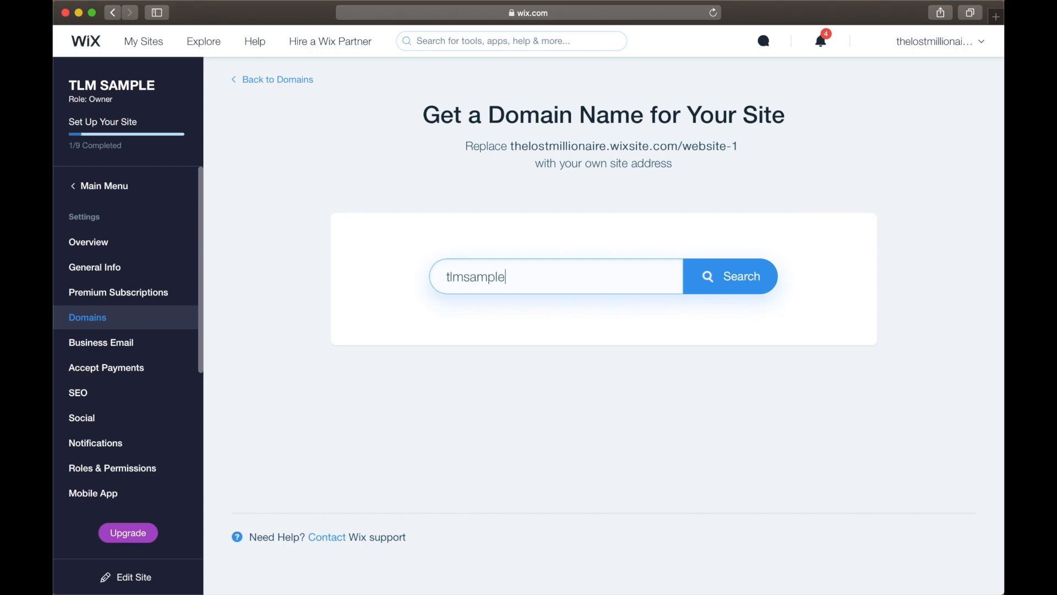
text(.com)
drag(442, 281, 540, 276)
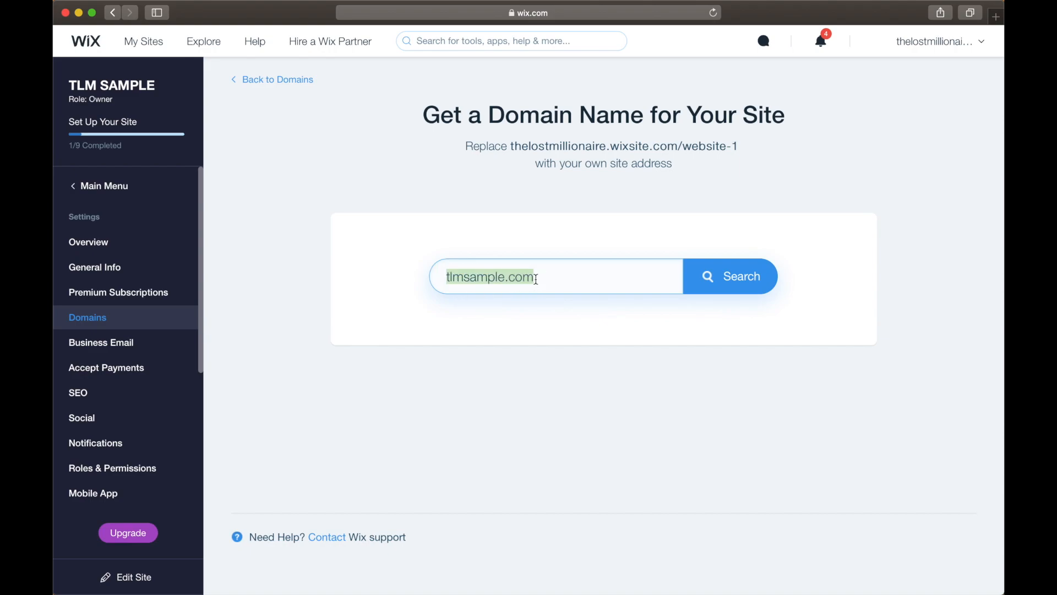
click(569, 279)
click(710, 275)
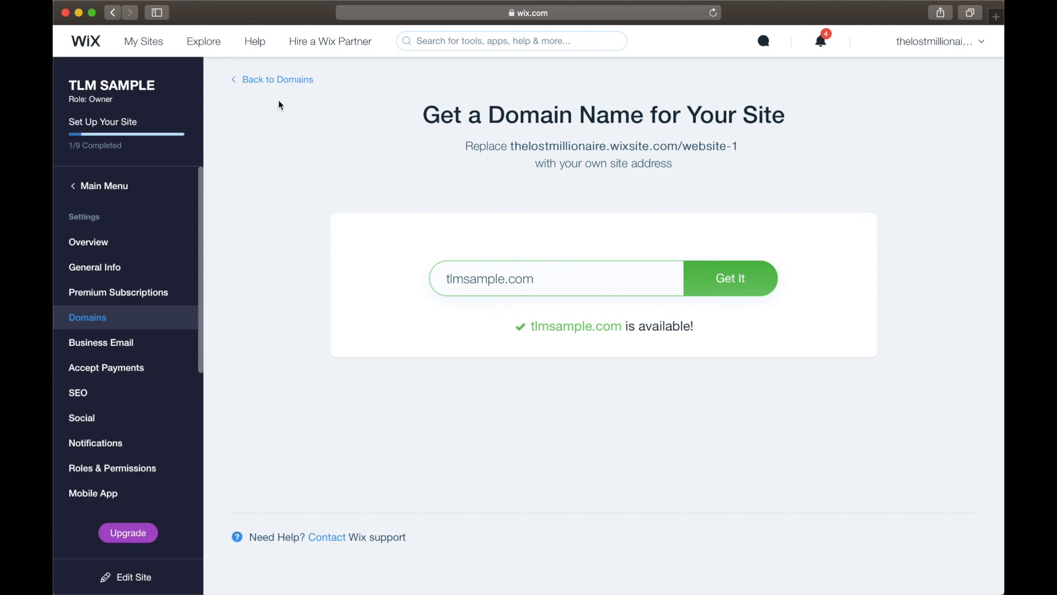
View the requirements for connecting an already owned domain and close the dialog.
click(271, 81)
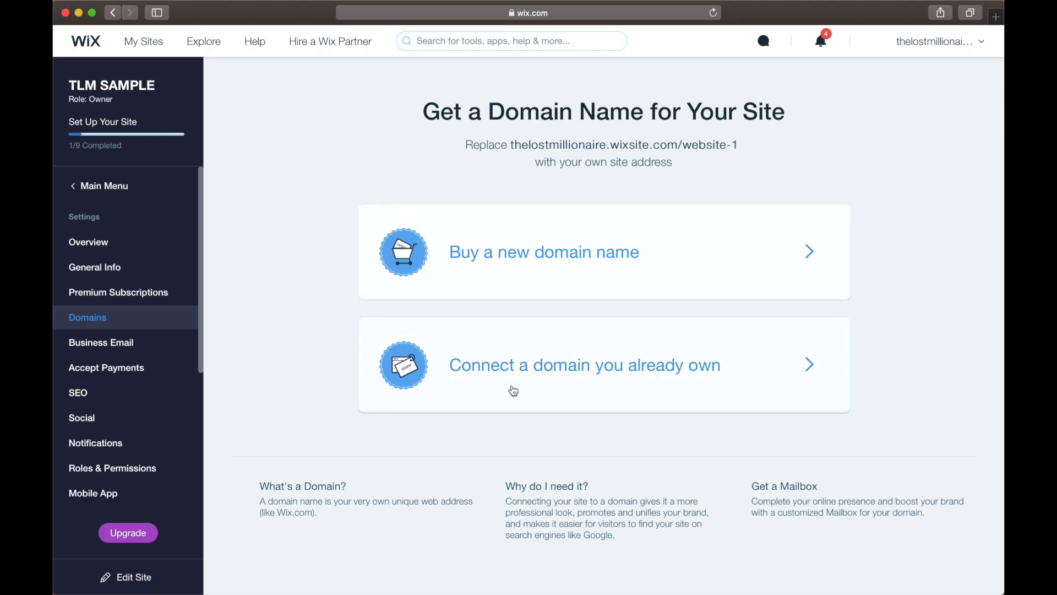
click(520, 391)
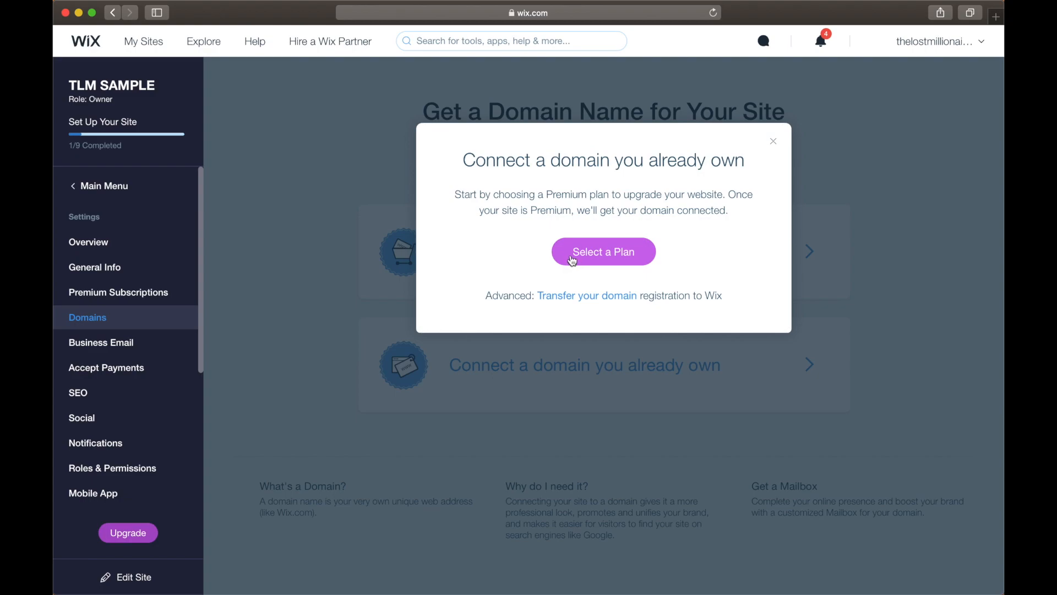
drag(531, 209, 596, 209)
click(715, 209)
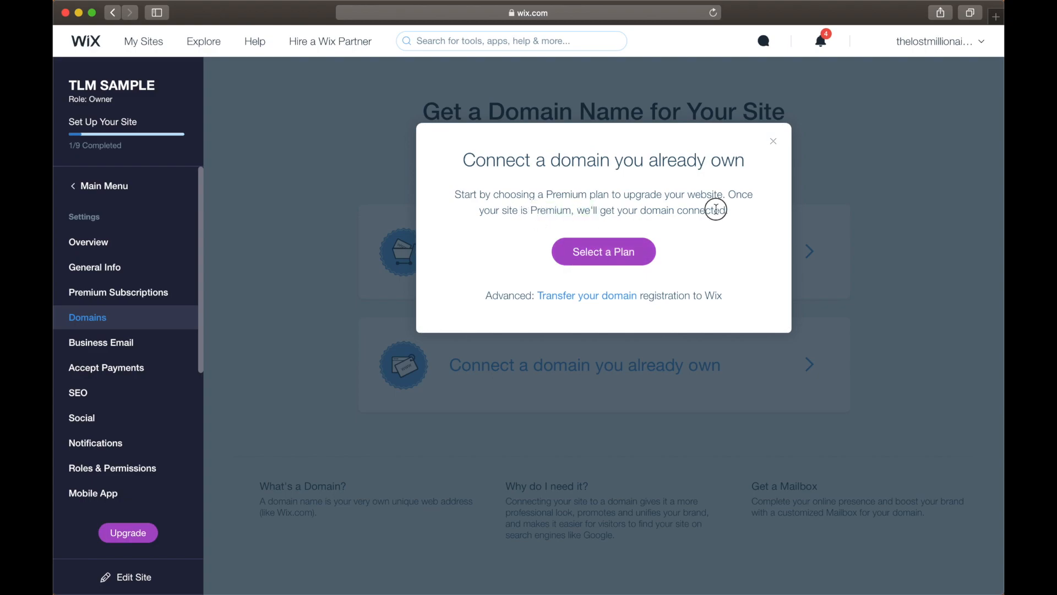
click(773, 143)
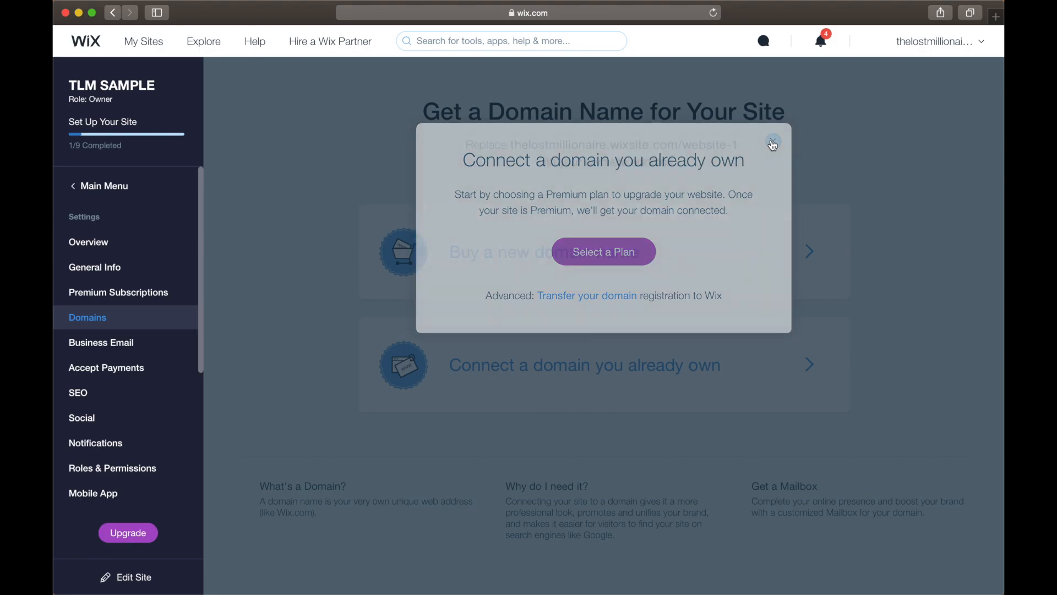
Start a first email campaign from the site's Email Marketing tools and exit the campaign editor.
click(106, 186)
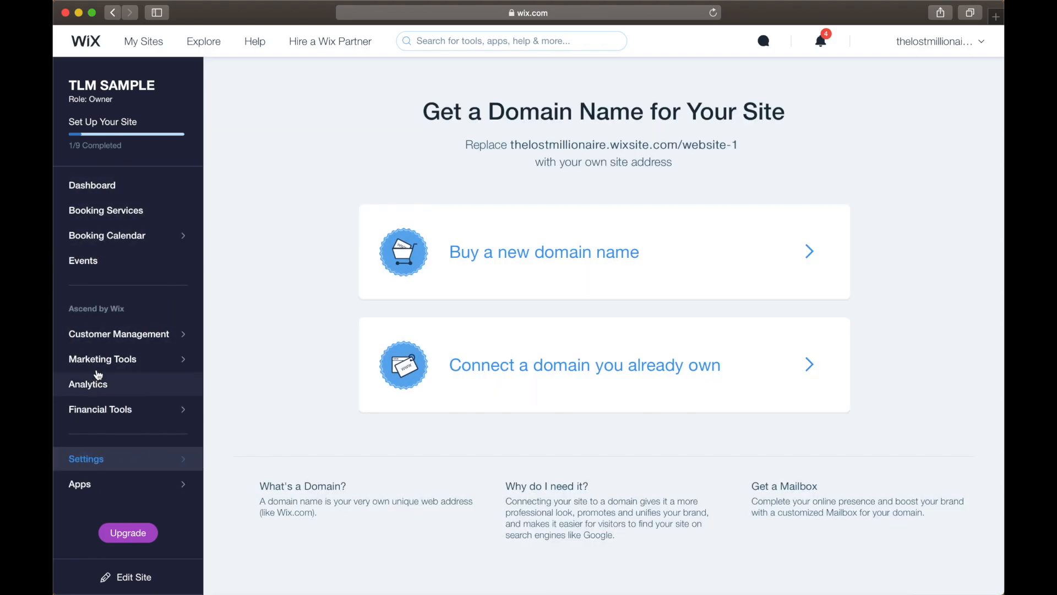
click(106, 362)
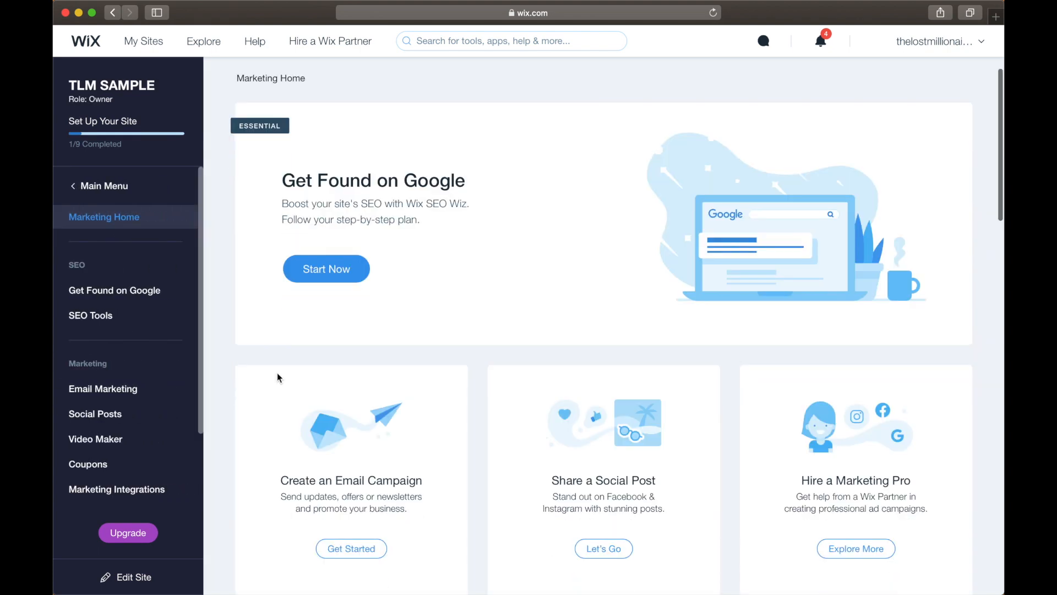
click(122, 395)
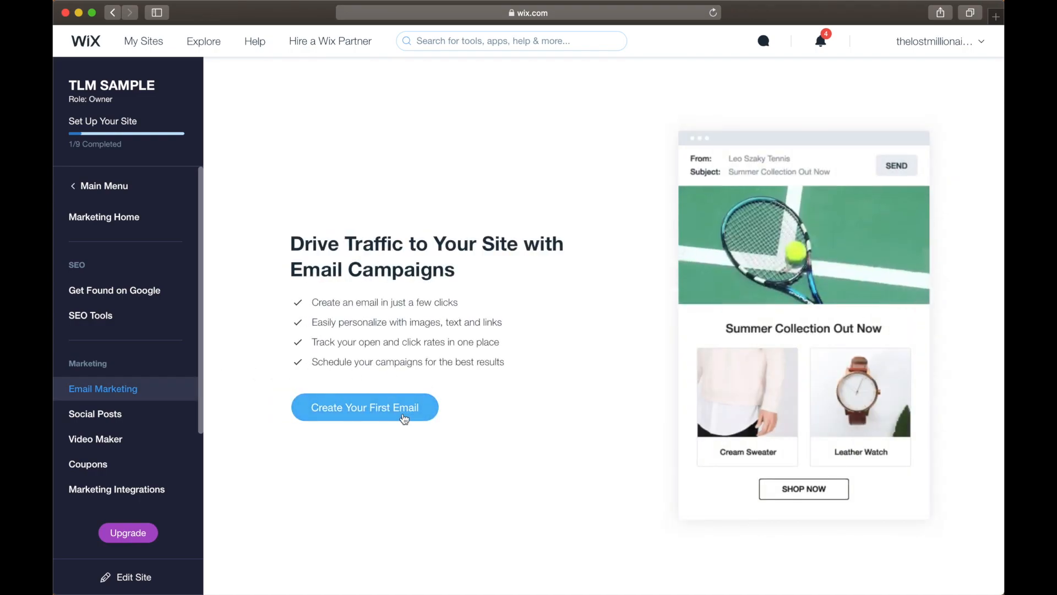
click(403, 417)
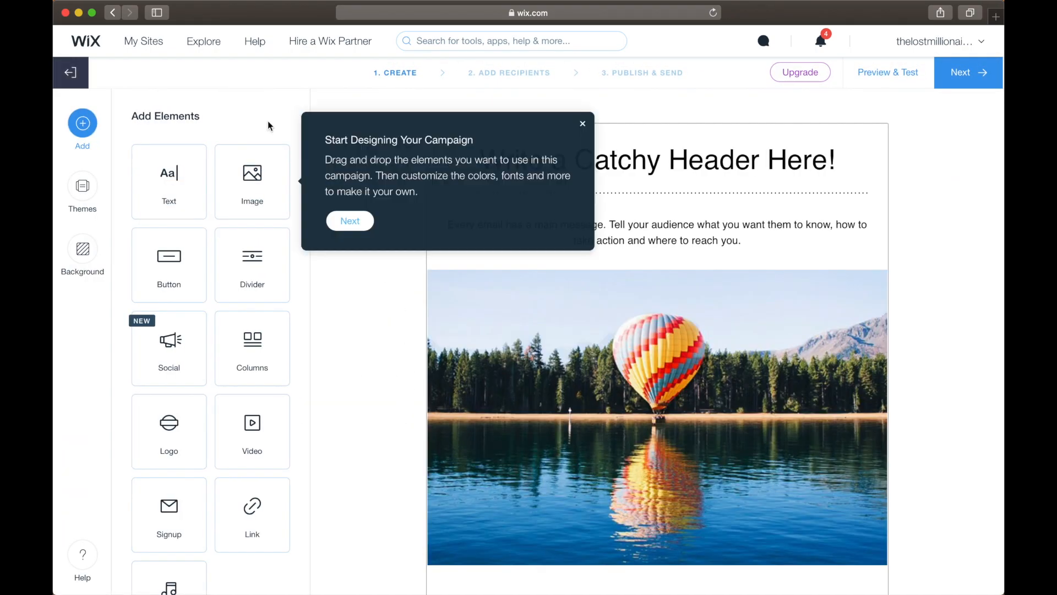
click(71, 72)
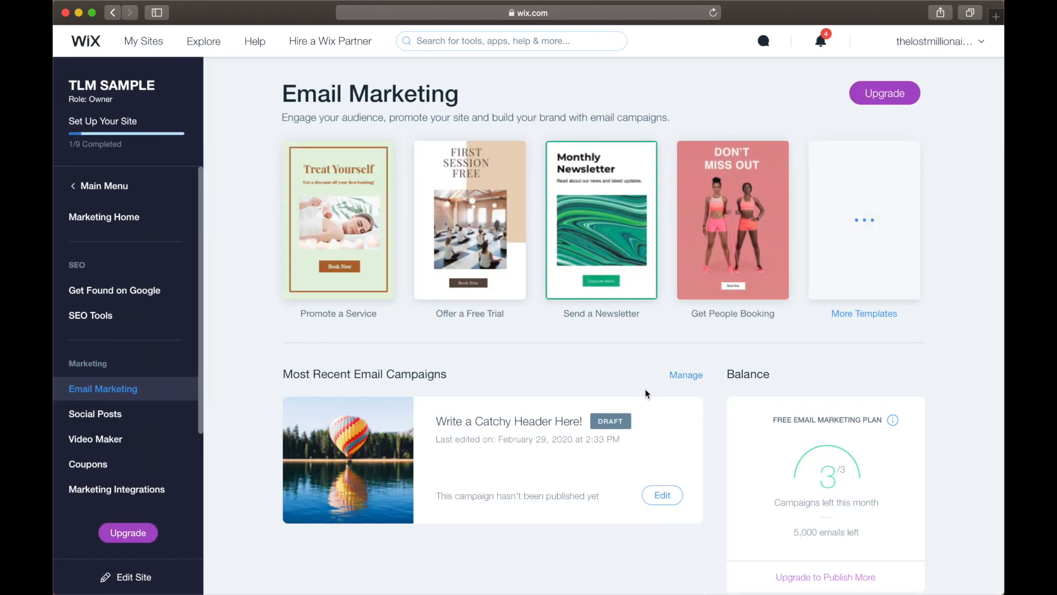
Open the Ascend upgrade plans and compare their contributor and email marketing limits, focusing on Ascend Professional.
click(875, 104)
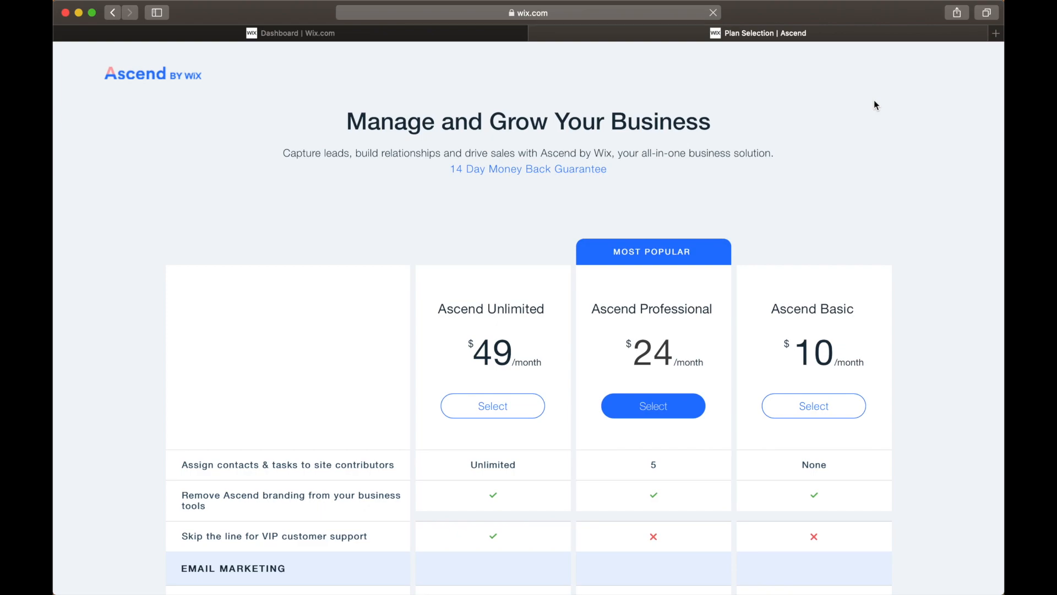
scroll(874, 105, down, 3)
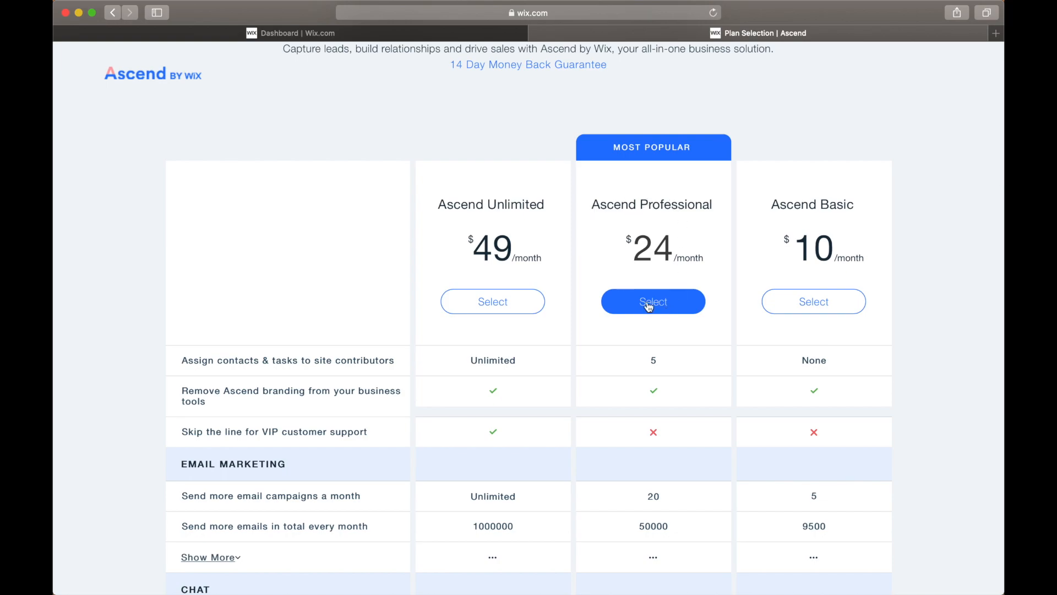
scroll(668, 309, down, 2)
drag(651, 300, 664, 300)
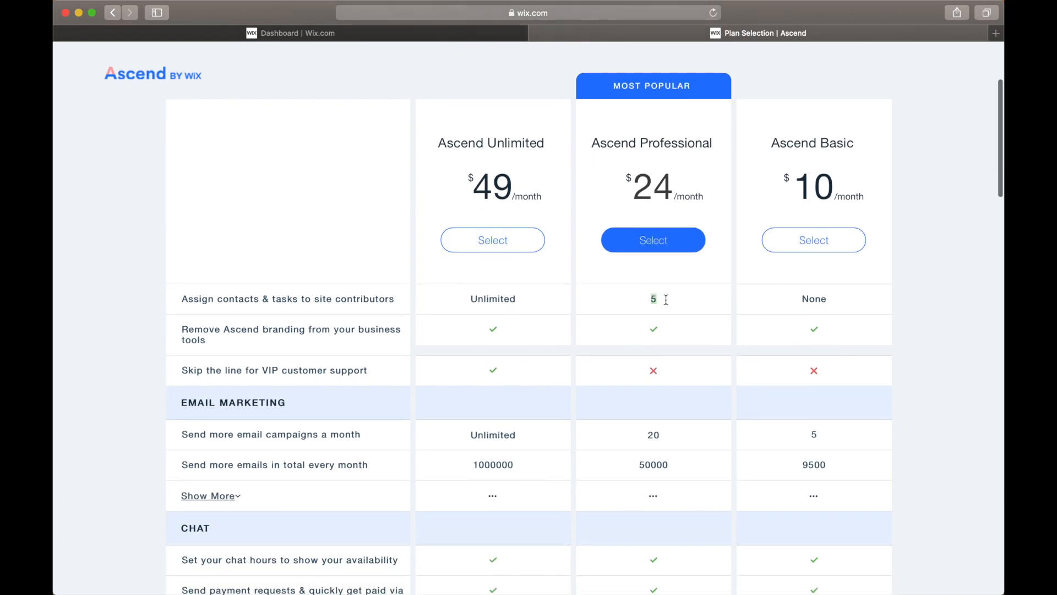
click(674, 315)
scroll(672, 315, down, 3)
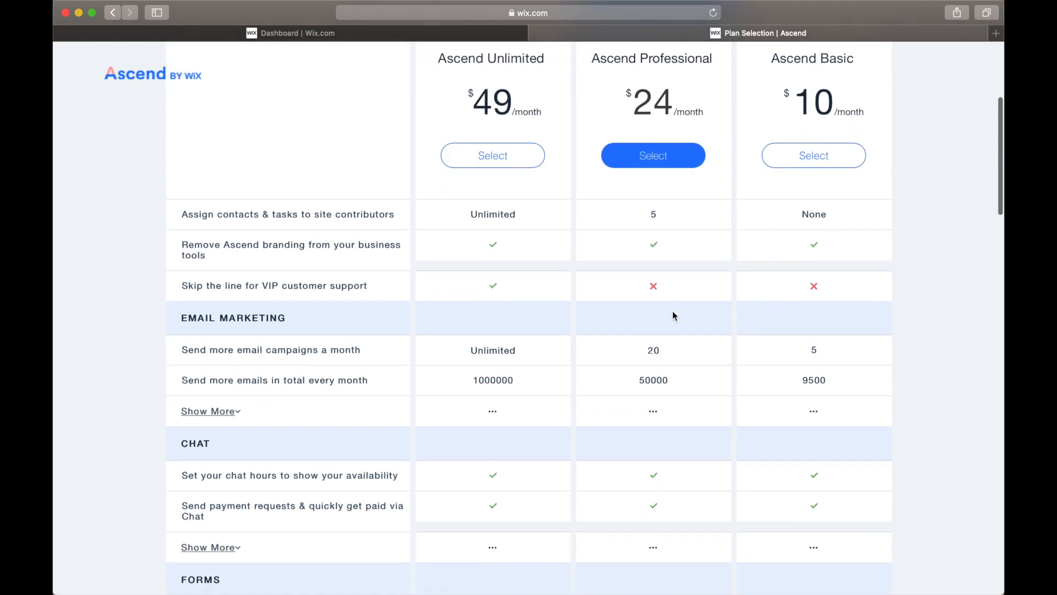
scroll(648, 290, down, 3)
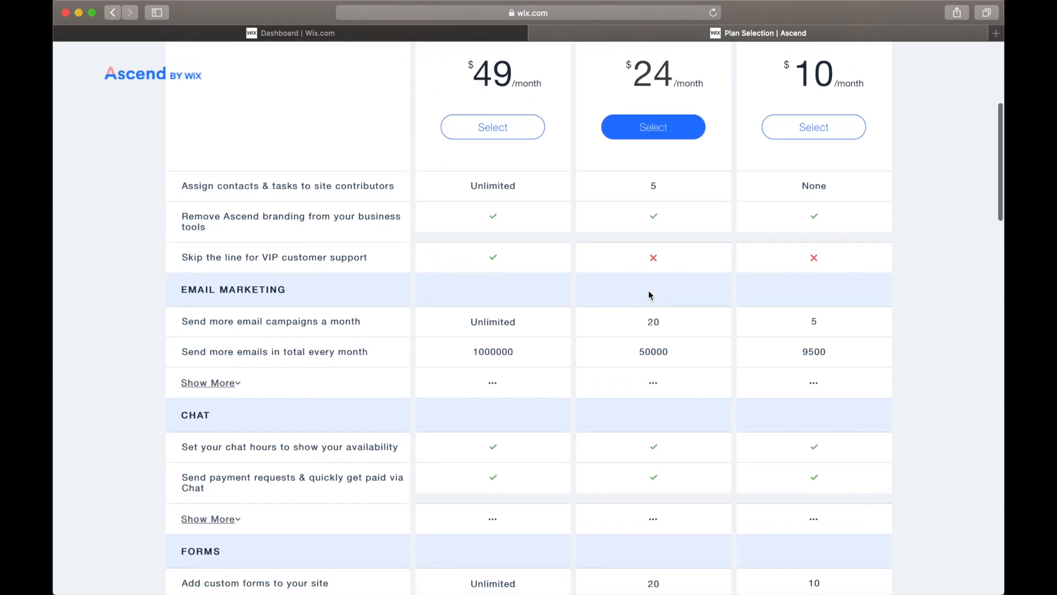
click(650, 269)
drag(650, 269, 668, 271)
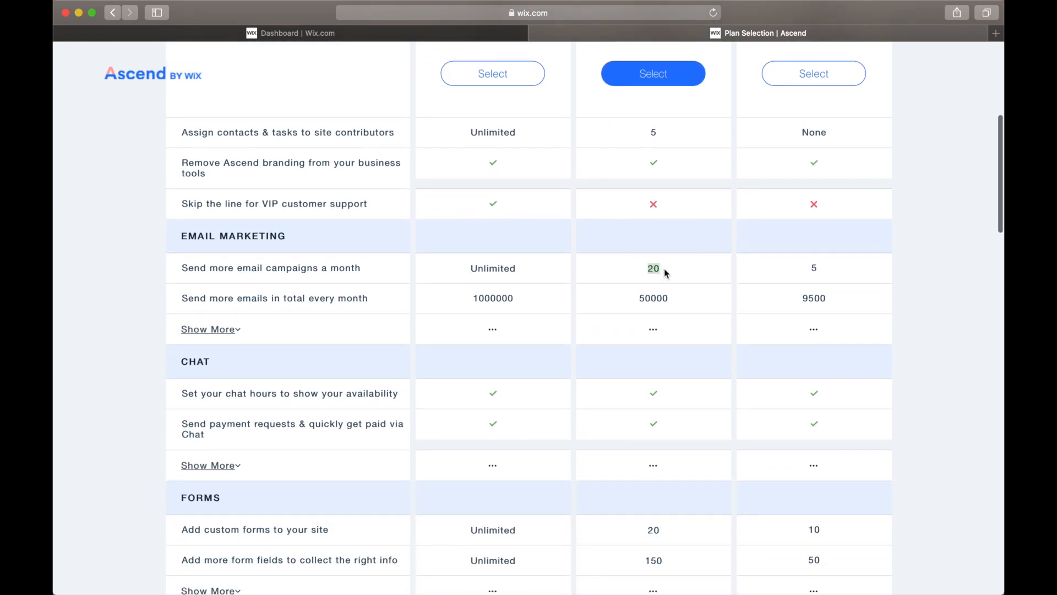
click(637, 304)
click(640, 299)
drag(640, 297, 686, 297)
click(686, 297)
Select the Ascend Professional plan to open its subscription period choices.
scroll(671, 299, up, 10)
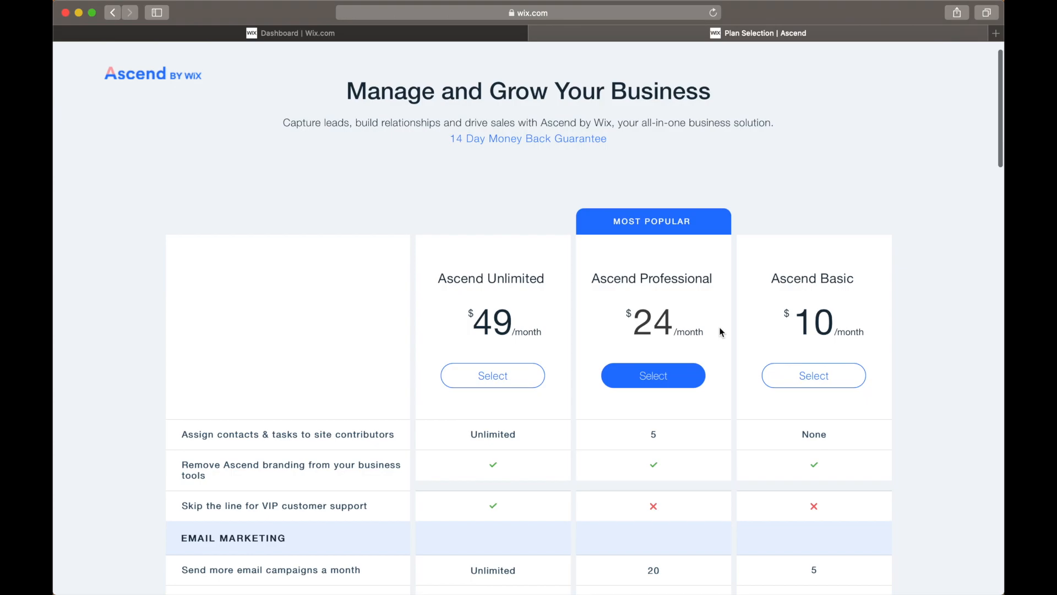
scroll(720, 332, down, 3)
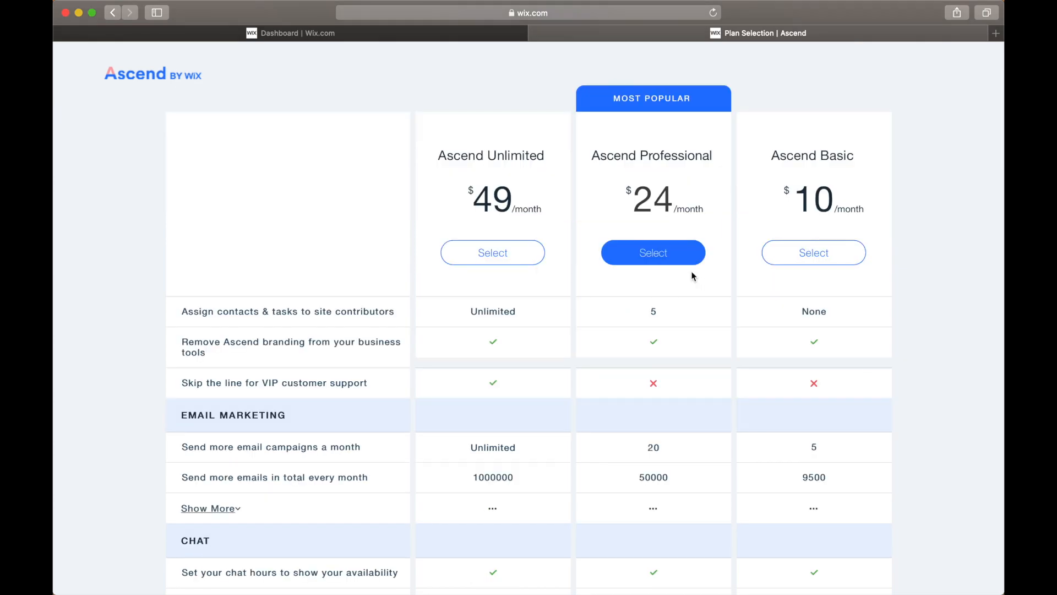
click(667, 260)
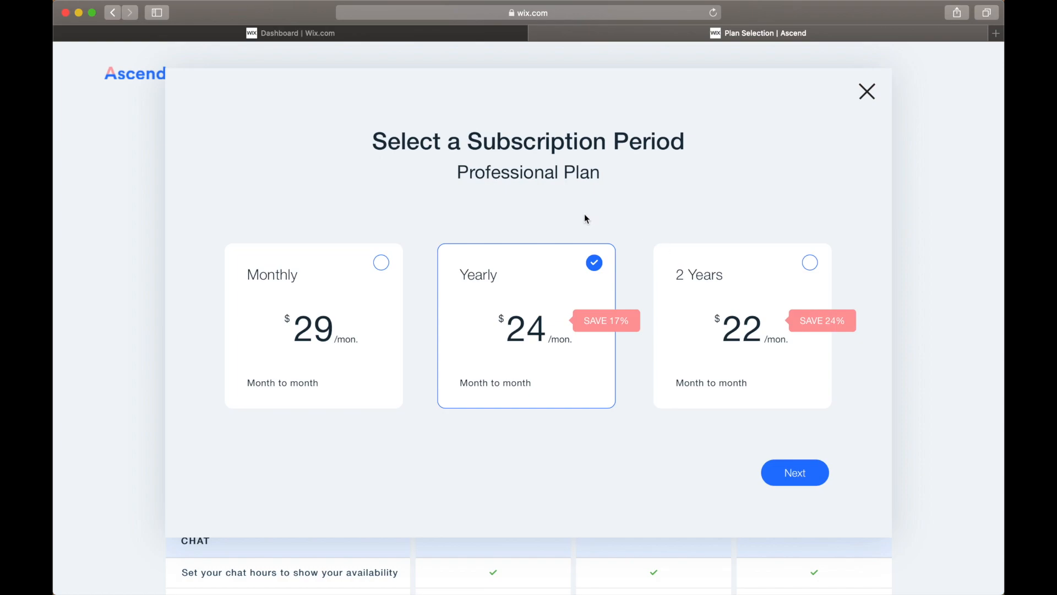
Choose the Monthly subscription period for Ascend Professional and review the saved card and other card options at checkout.
click(382, 265)
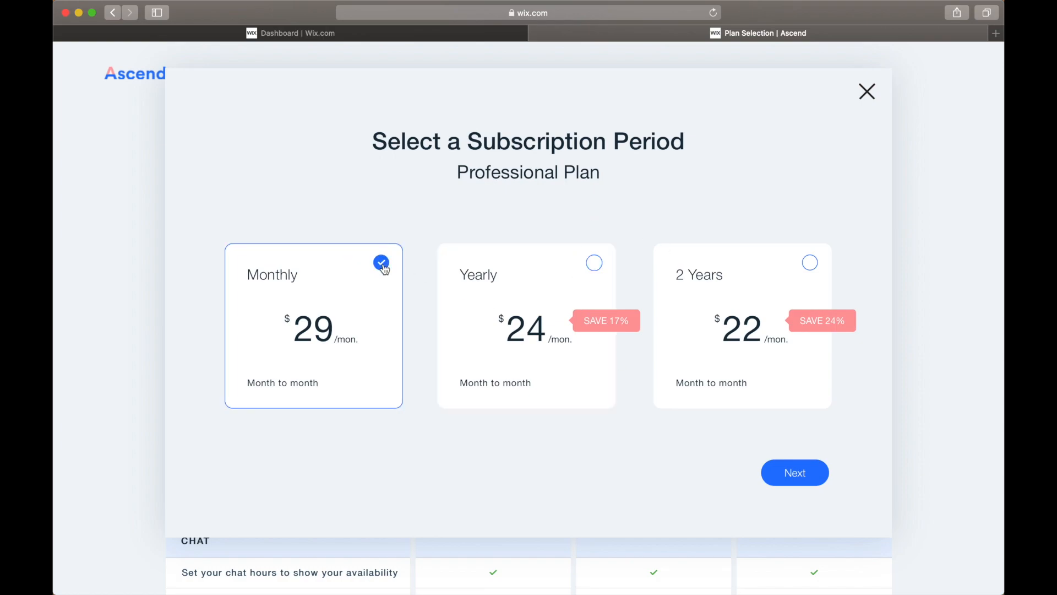
click(799, 479)
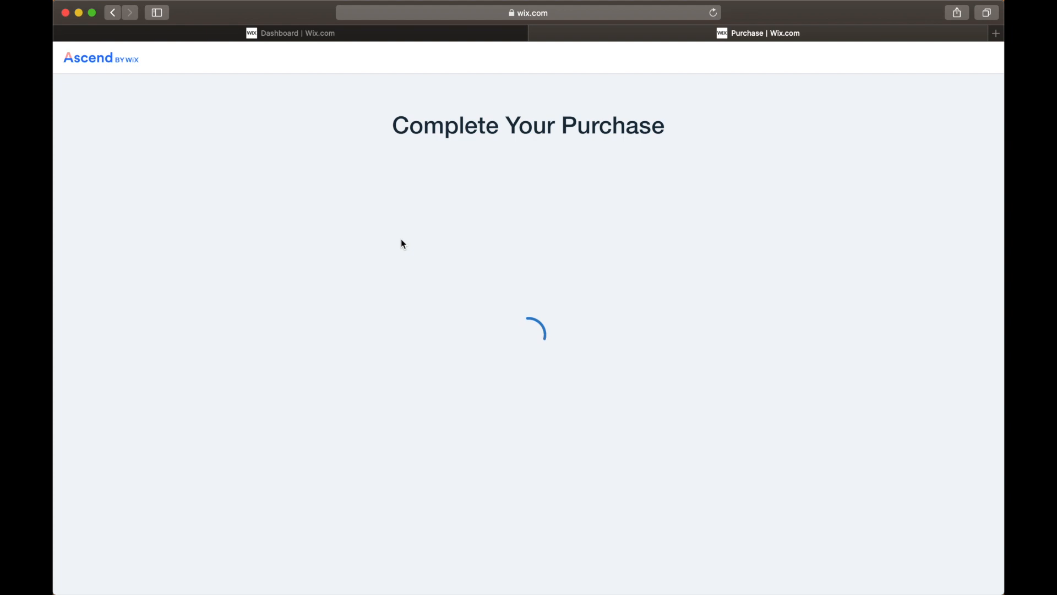
click(259, 306)
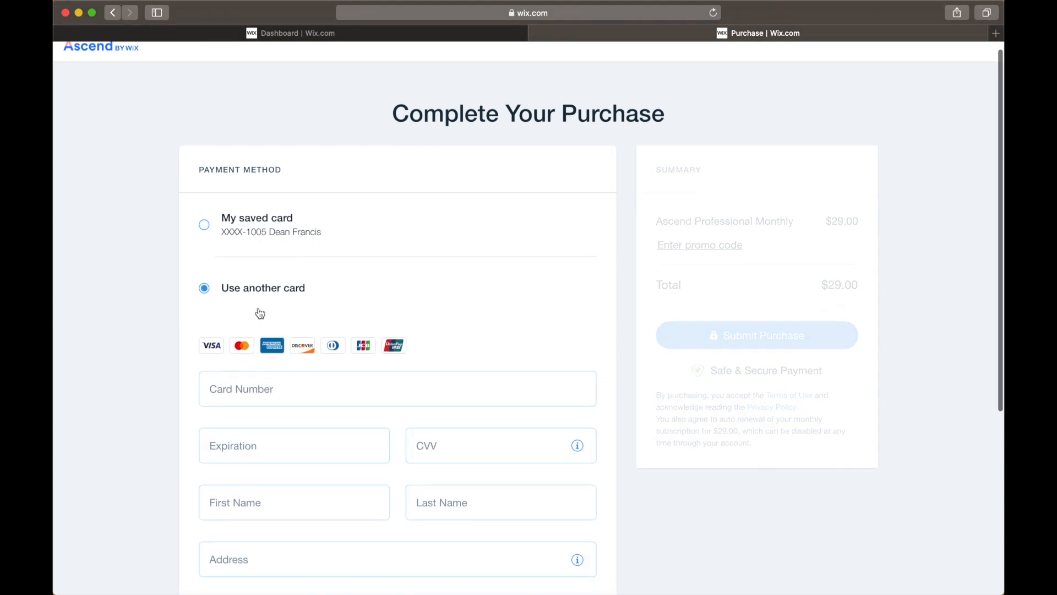
scroll(314, 489, down, 5)
click(261, 87)
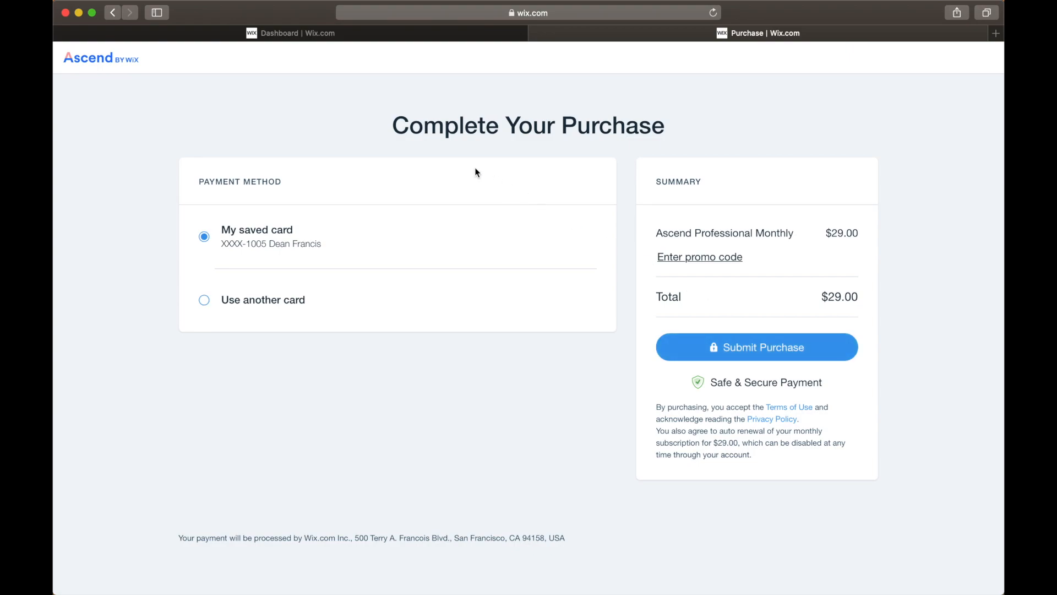
Leave the Ascend purchase page without buying and dismiss the email campaign refresh dialog.
click(536, 34)
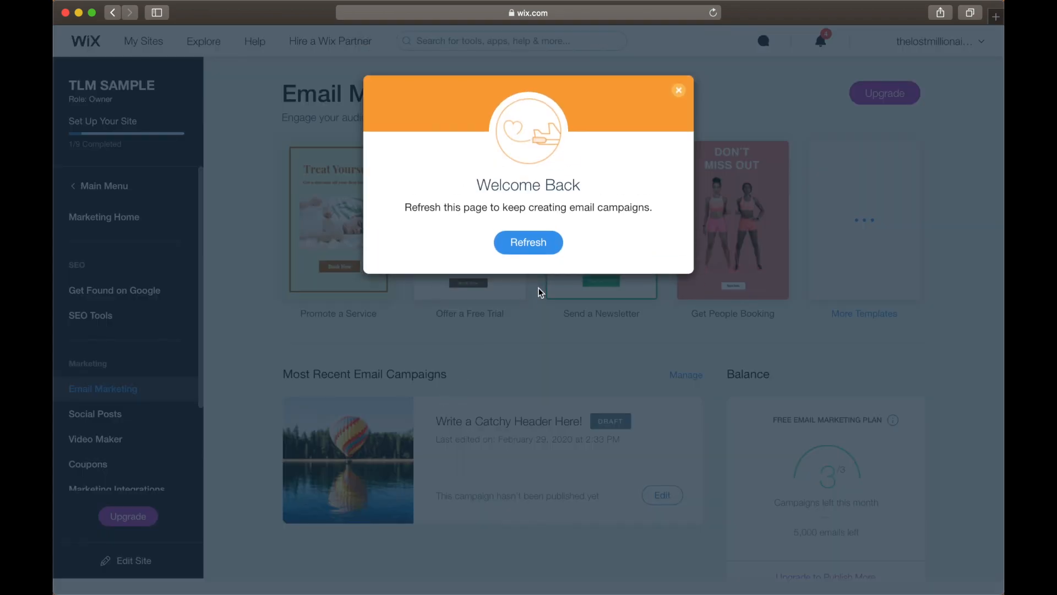
click(676, 92)
scroll(490, 403, down, 3)
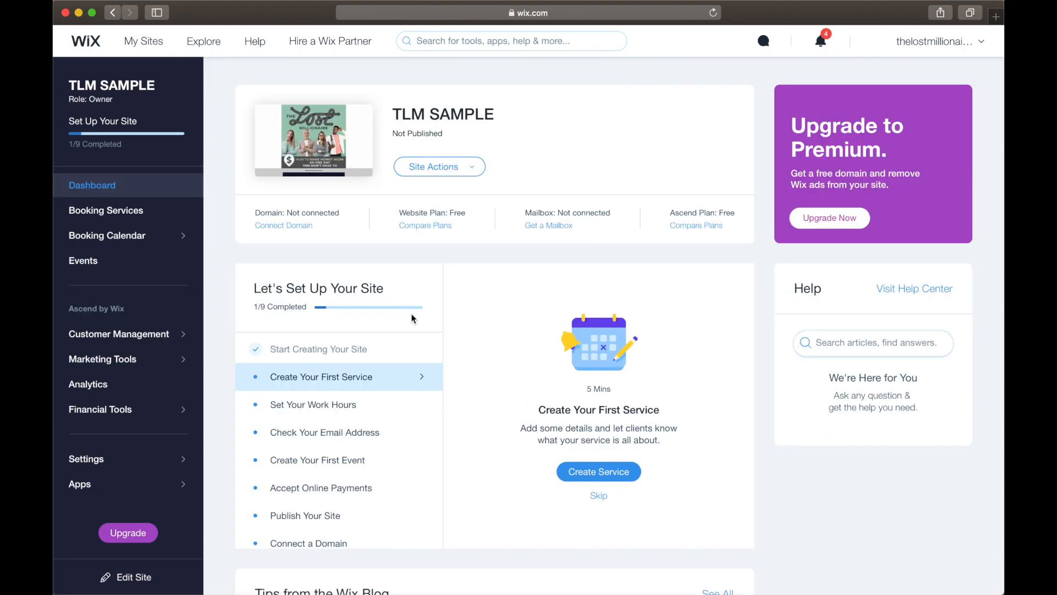
Duplicate the upcoming Sedona Taphouse event dated Mar 01 and return to the events list.
click(145, 270)
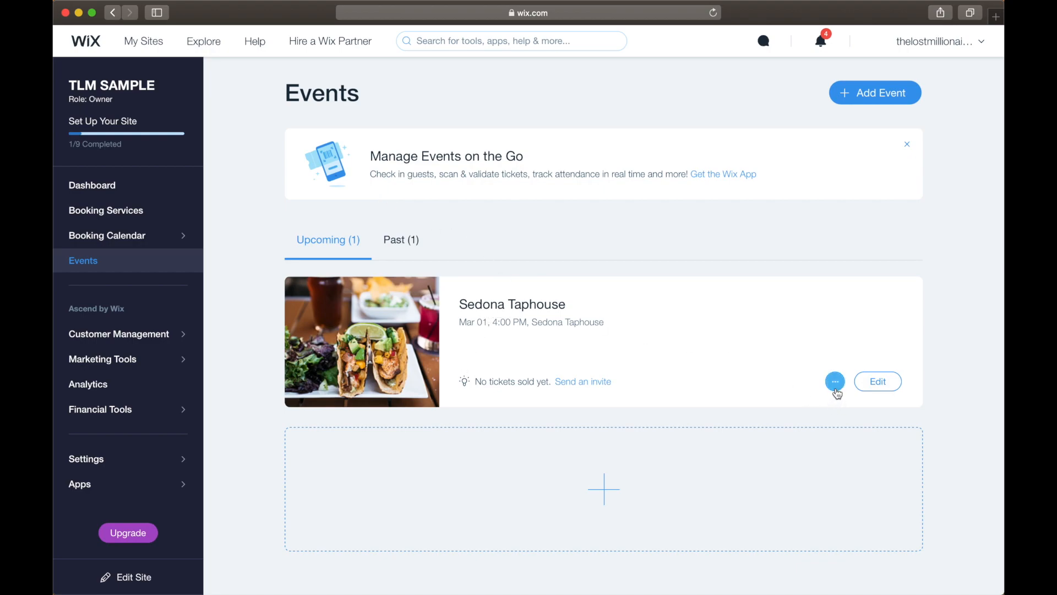
click(835, 382)
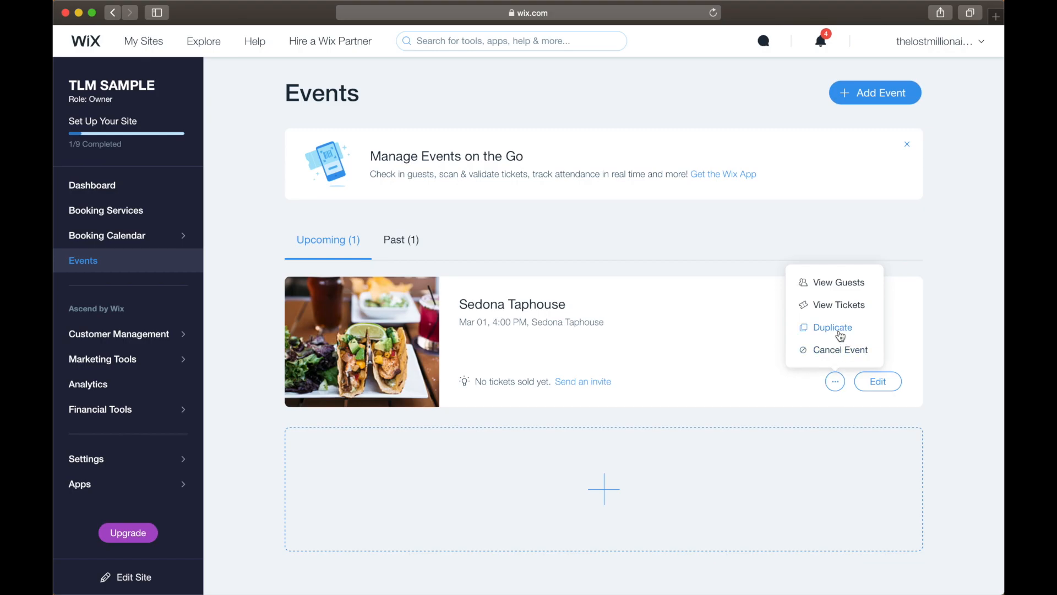
click(841, 336)
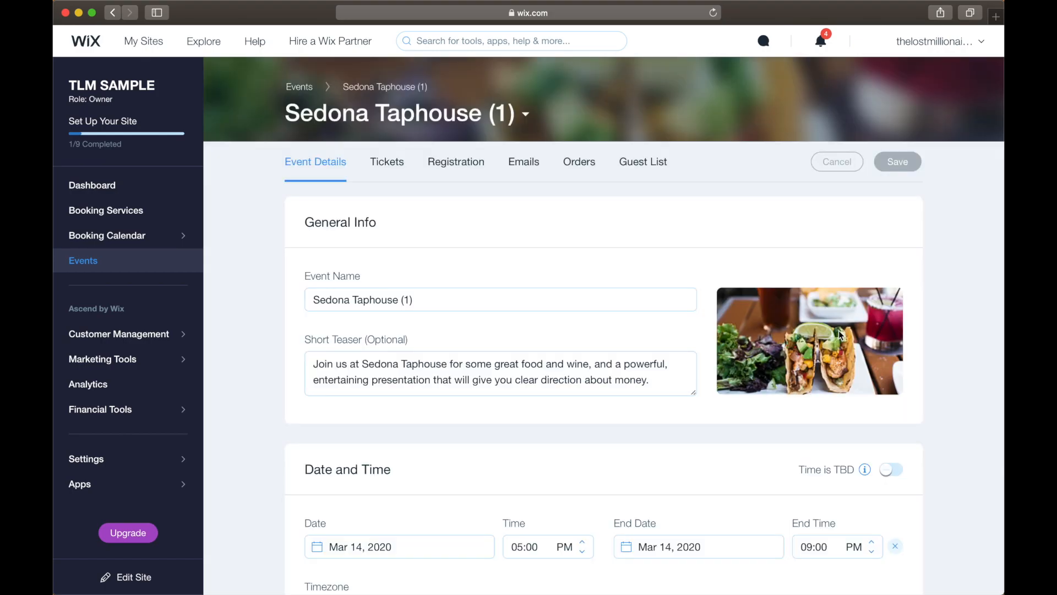
click(299, 87)
Cancel the original Mar 01 Sedona Taphouse event and view the list of canceled events.
scroll(787, 331, down, 3)
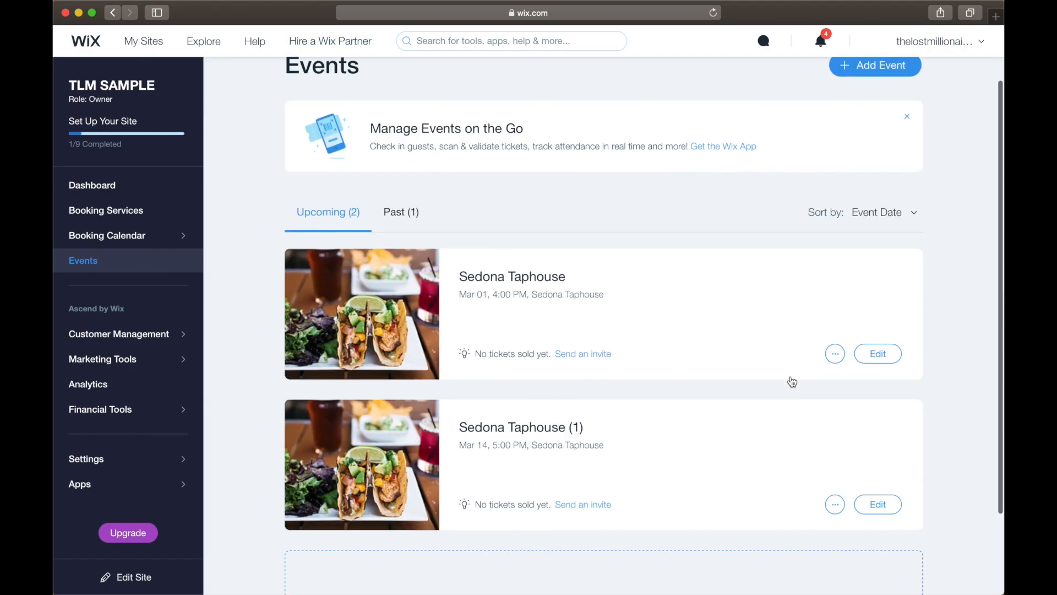
click(835, 290)
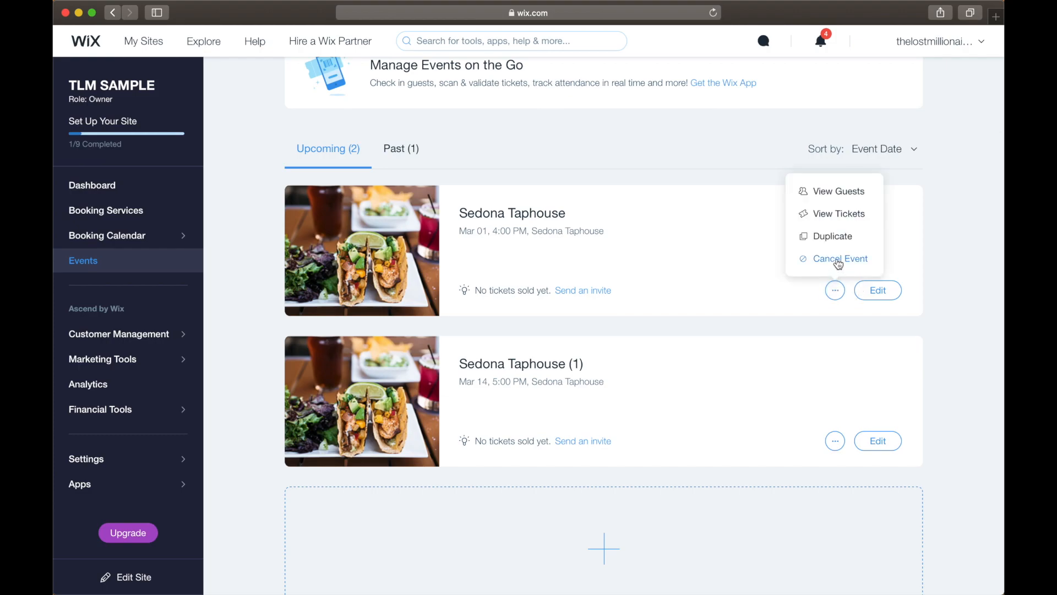
click(837, 259)
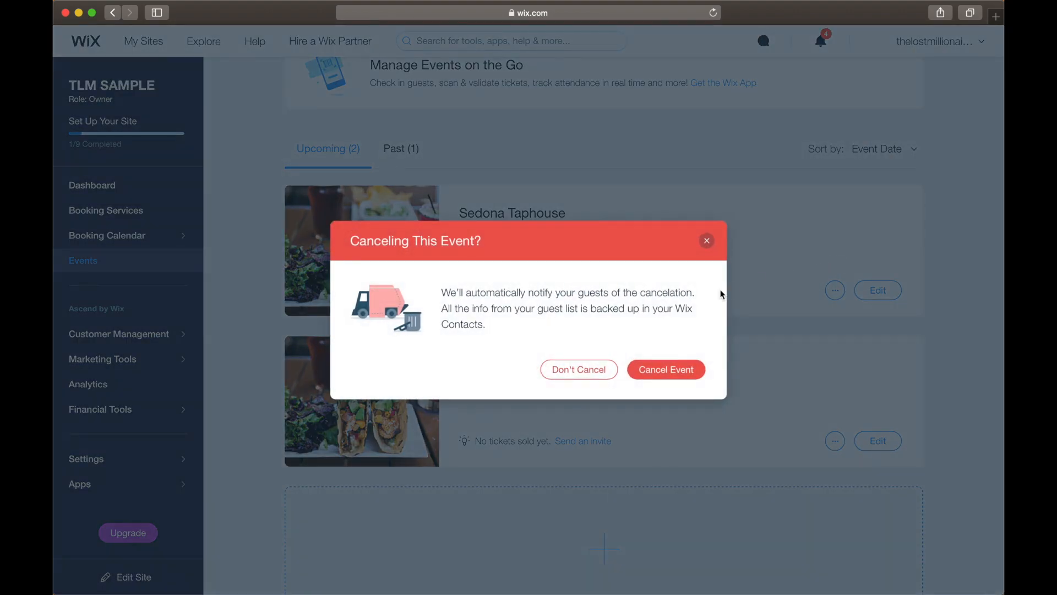
click(665, 368)
click(464, 242)
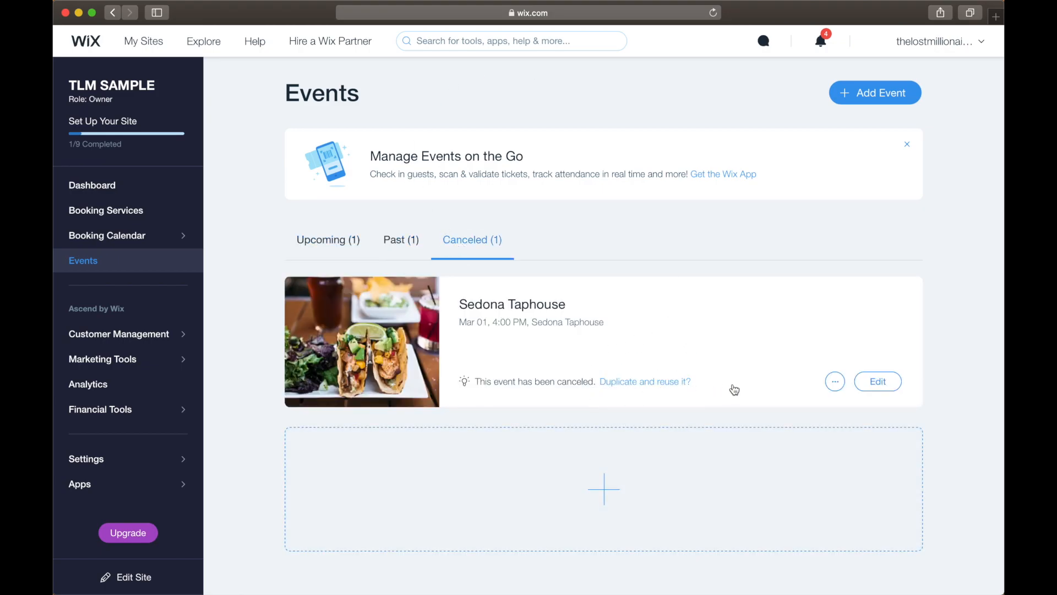
Open the duplicated event from the upcoming events and rename it Sedona Taphouse by removing the "(1)".
click(316, 241)
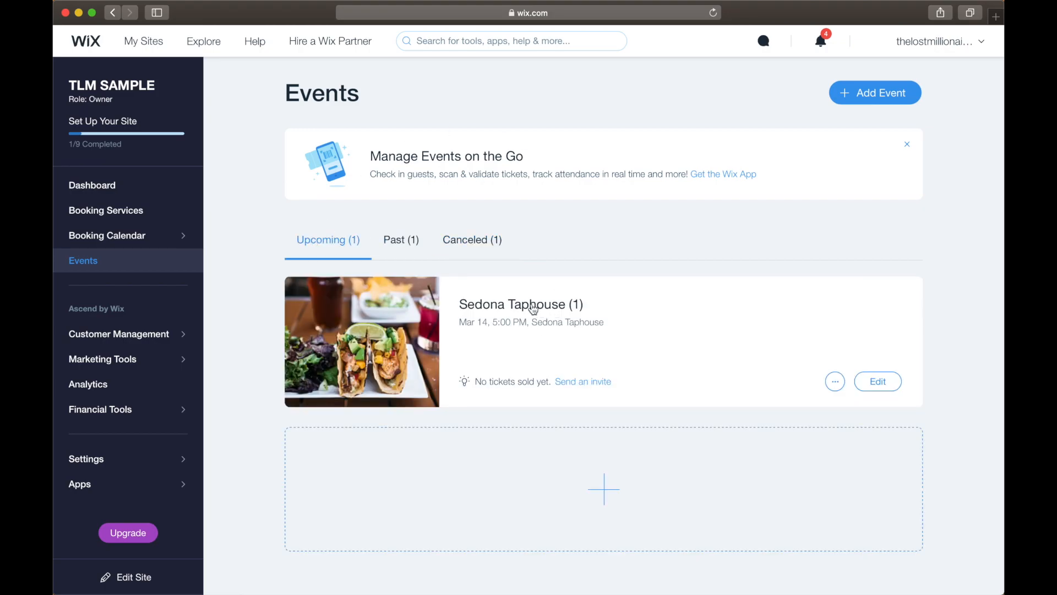
click(533, 306)
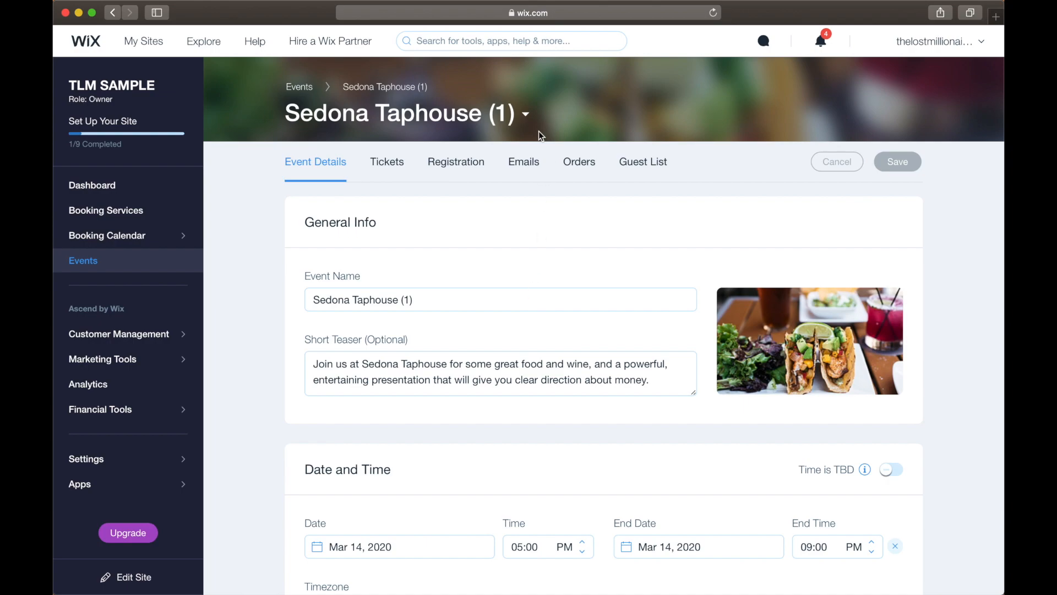
click(425, 298)
key(BackSpace)
key(BackSpace)
key(BackSpace)
key(BackSpace)
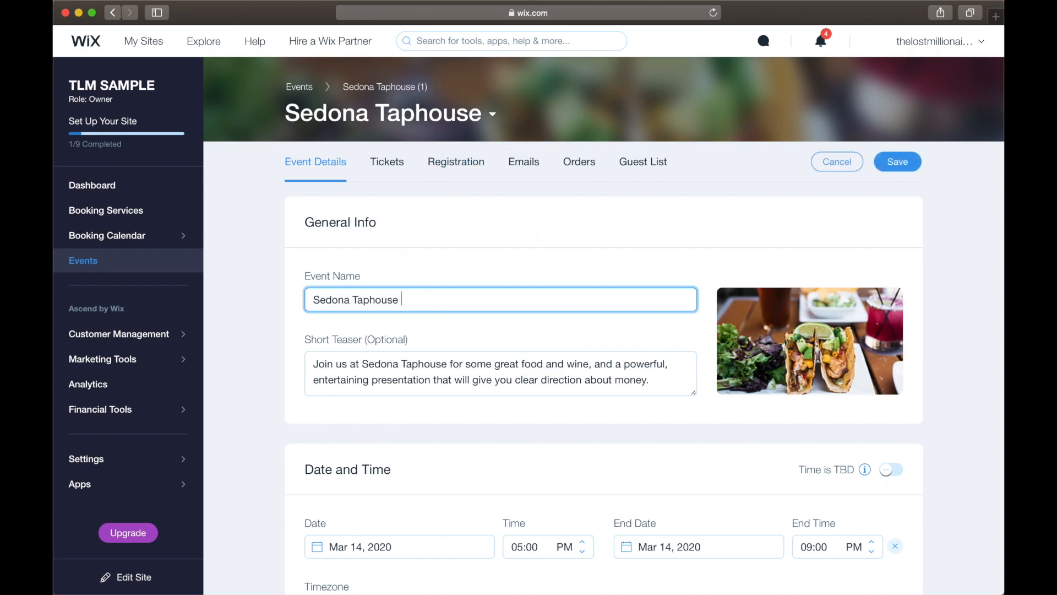
click(432, 268)
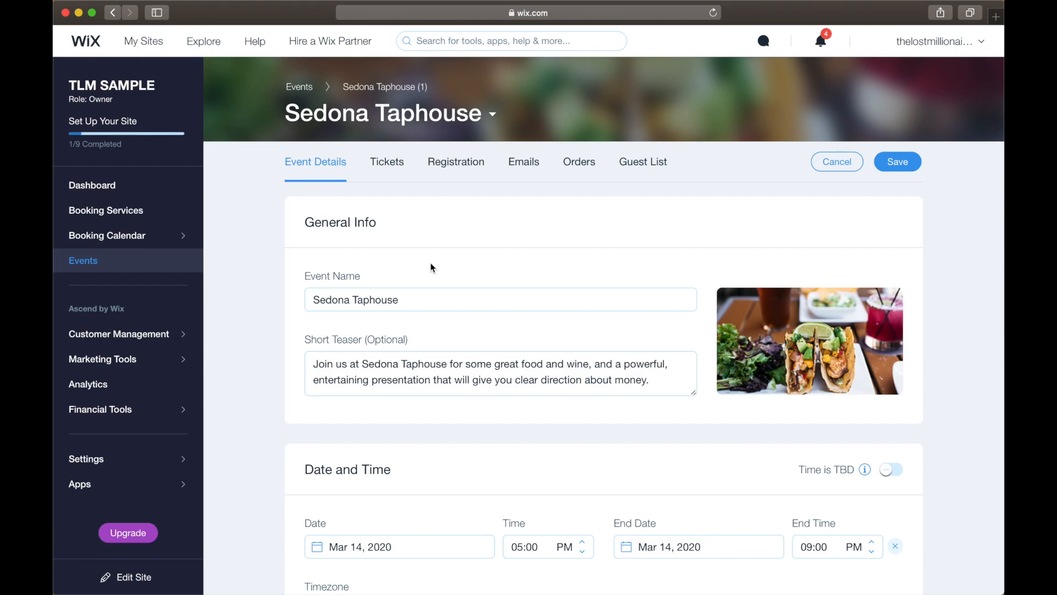
Review the short teaser text in the event's general information.
scroll(432, 268, down, 2)
click(311, 292)
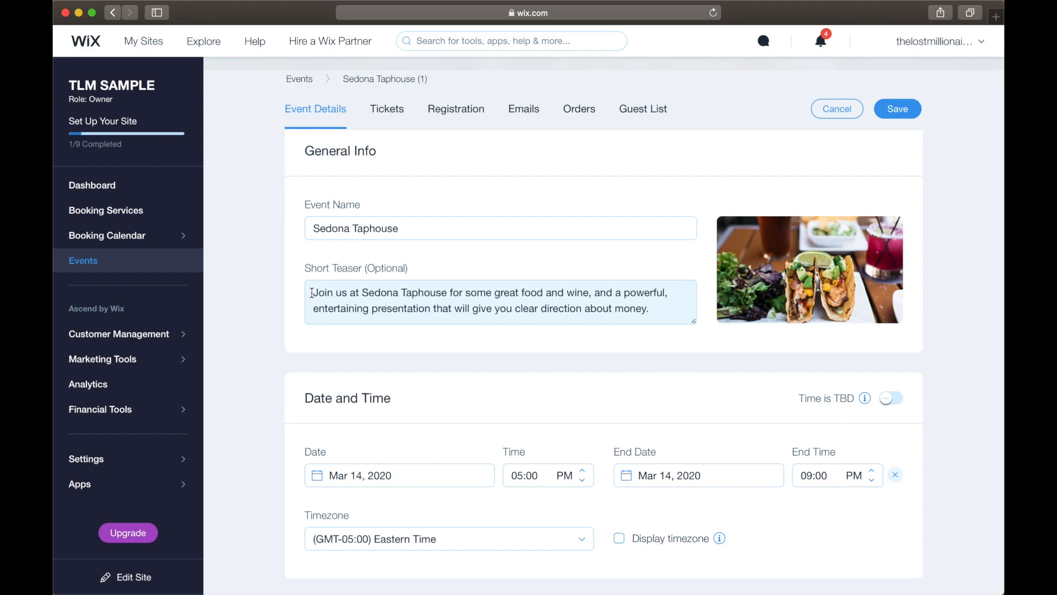
scroll(312, 293, down, 1)
drag(313, 287, 654, 300)
click(663, 299)
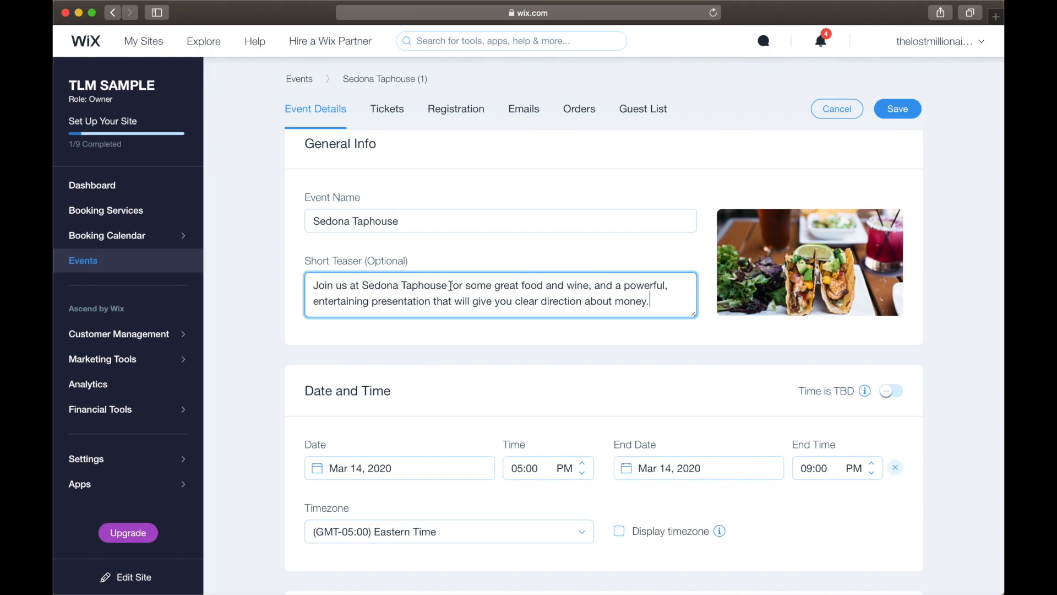
Set the event's date to Mar 18, 2020.
scroll(450, 286, down, 2)
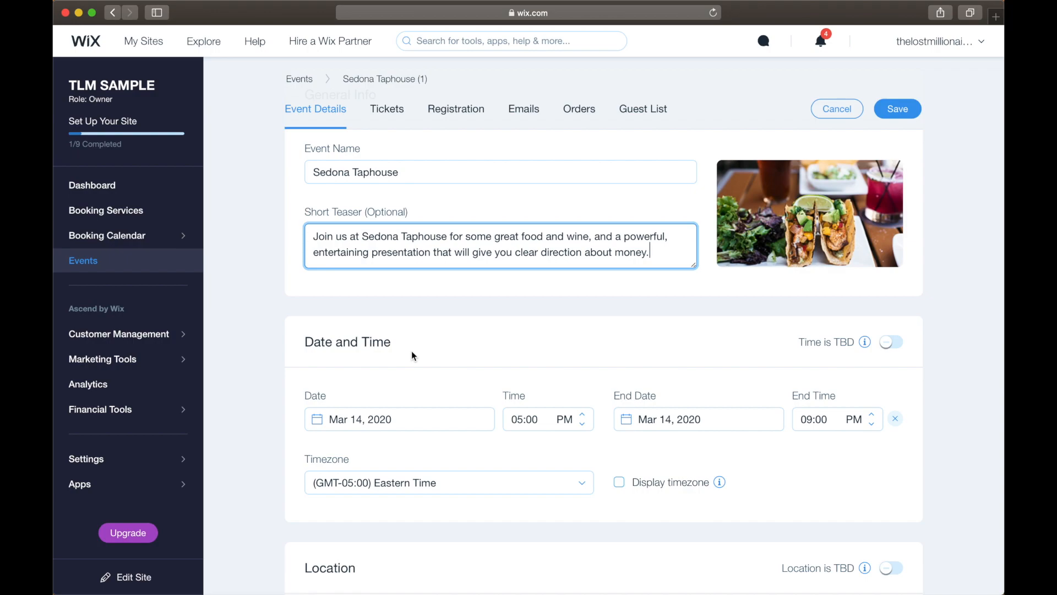
scroll(413, 355, down, 2)
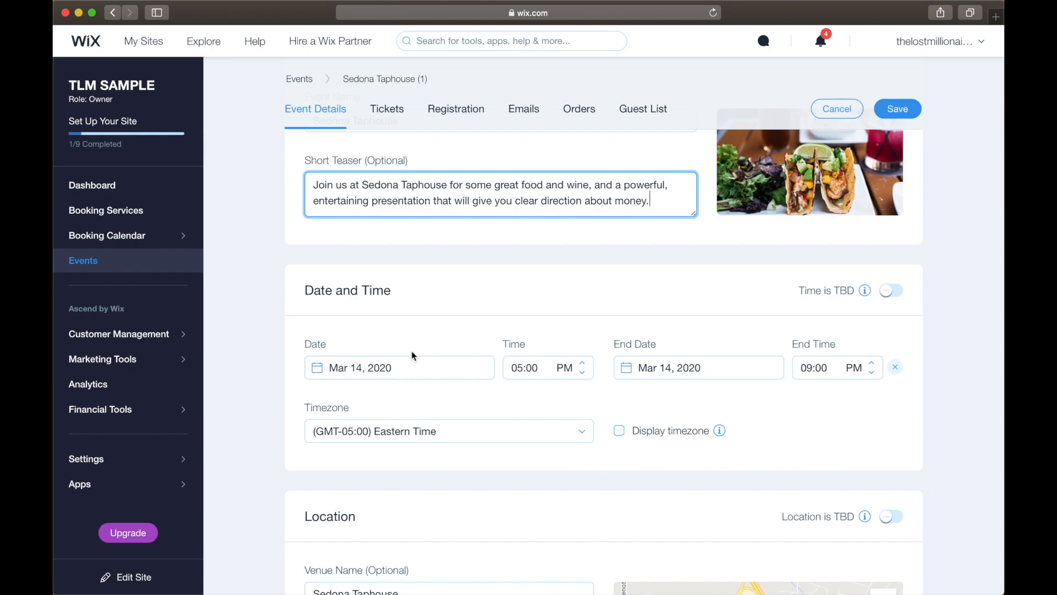
scroll(372, 339, down, 2)
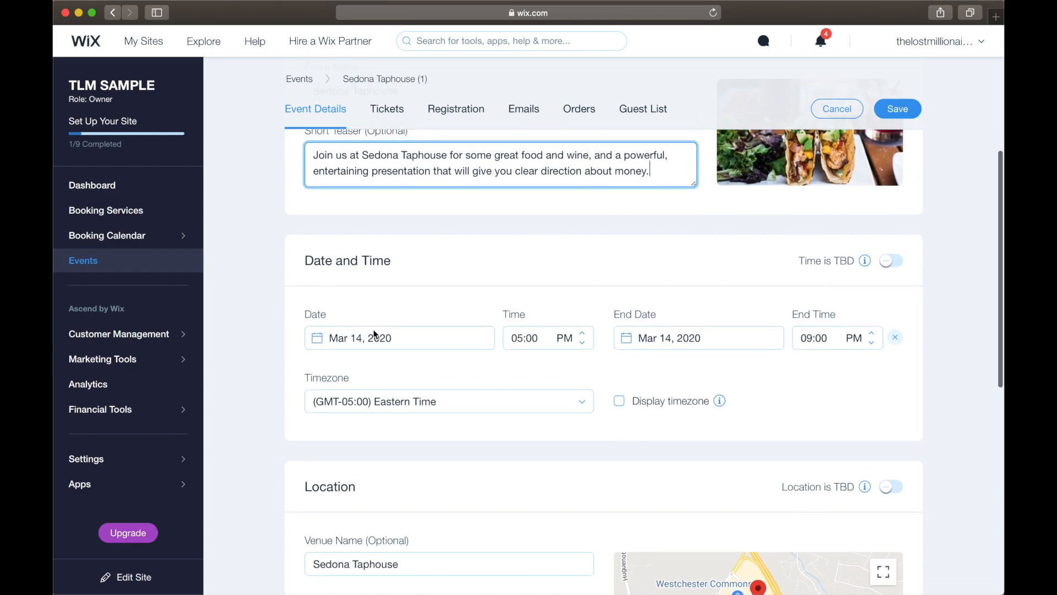
click(350, 326)
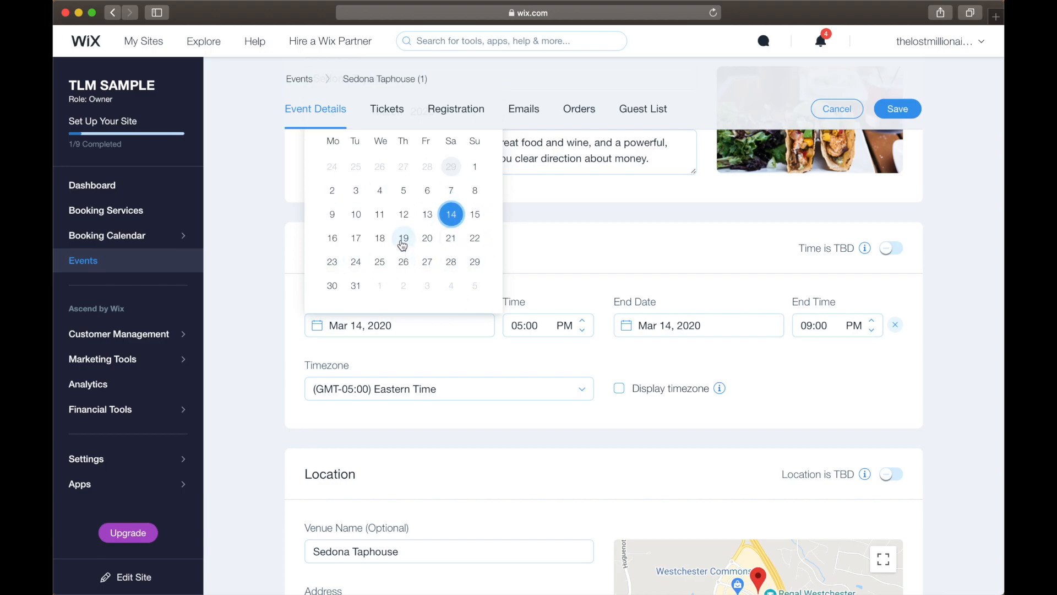
click(380, 238)
Set the event's start time to 01:20 PM.
click(523, 326)
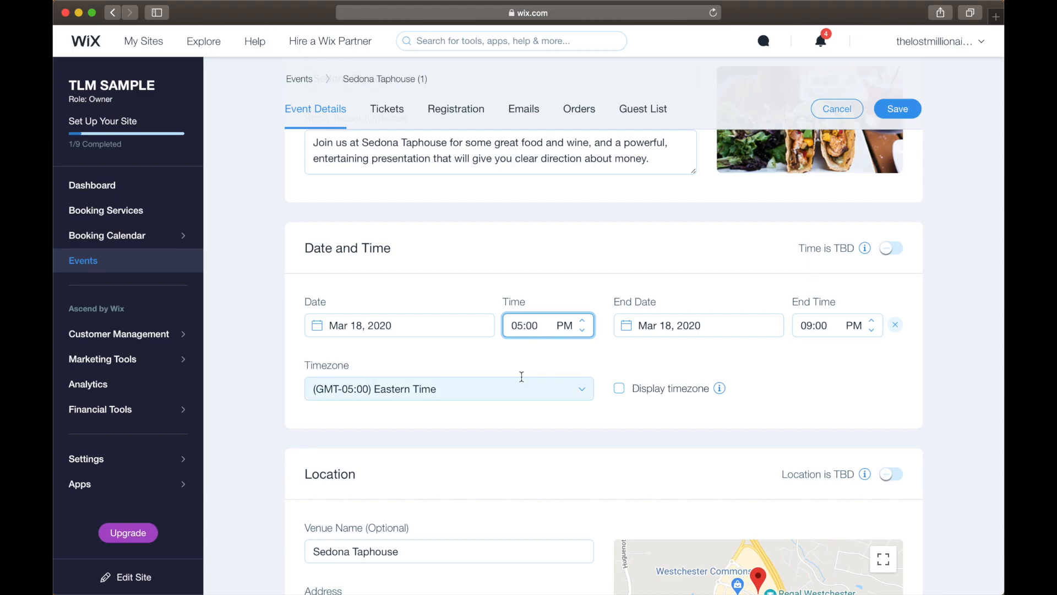
click(522, 325)
double_click(521, 326)
key(BackSpace)
text(1)
click(545, 370)
click(582, 320)
click(567, 329)
click(565, 330)
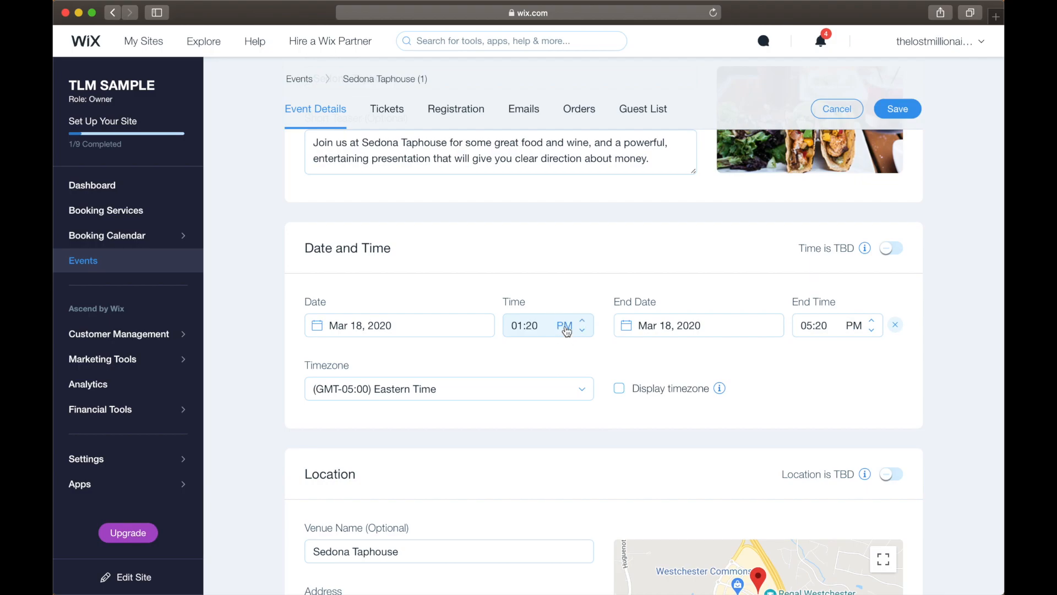
Set the event's end time to 02:00 PM.
click(807, 326)
text(2)
click(835, 368)
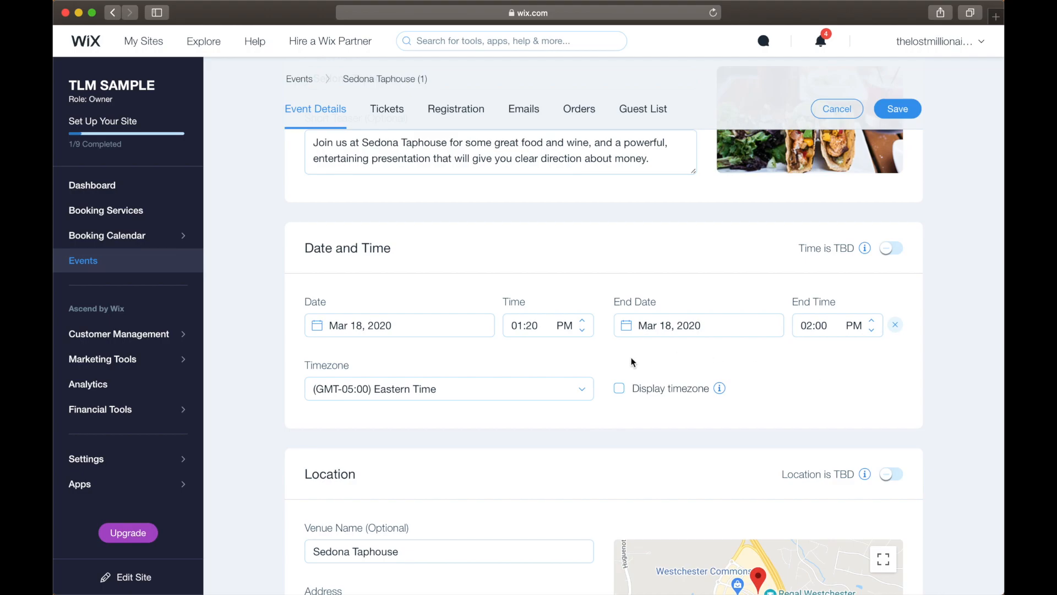
Reset the event's location and replace it with the first Chick-fil-A venue suggested for "Chick".
scroll(633, 364, down, 5)
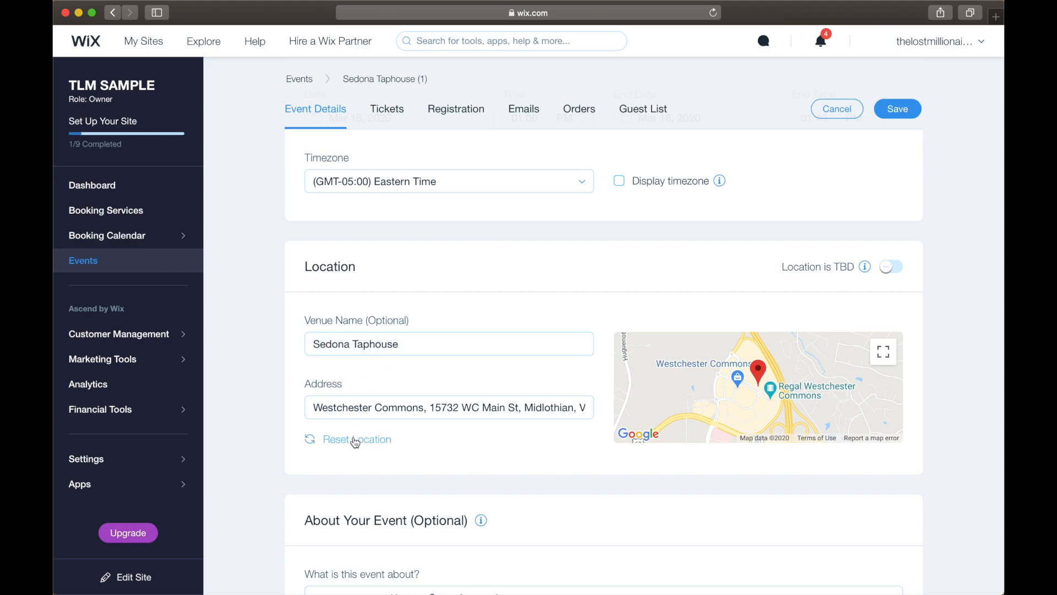
click(355, 441)
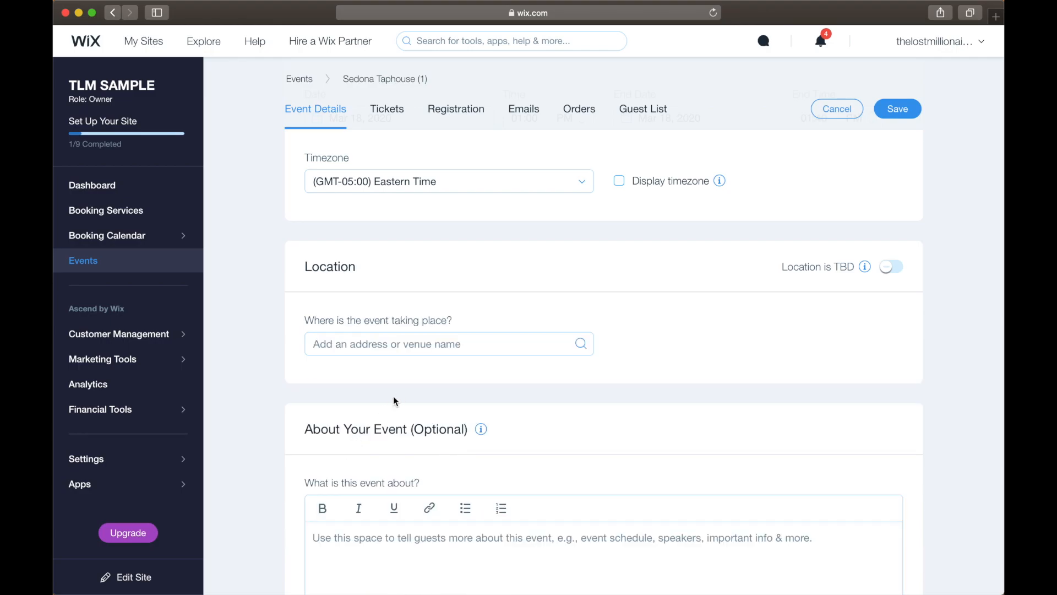
click(352, 350)
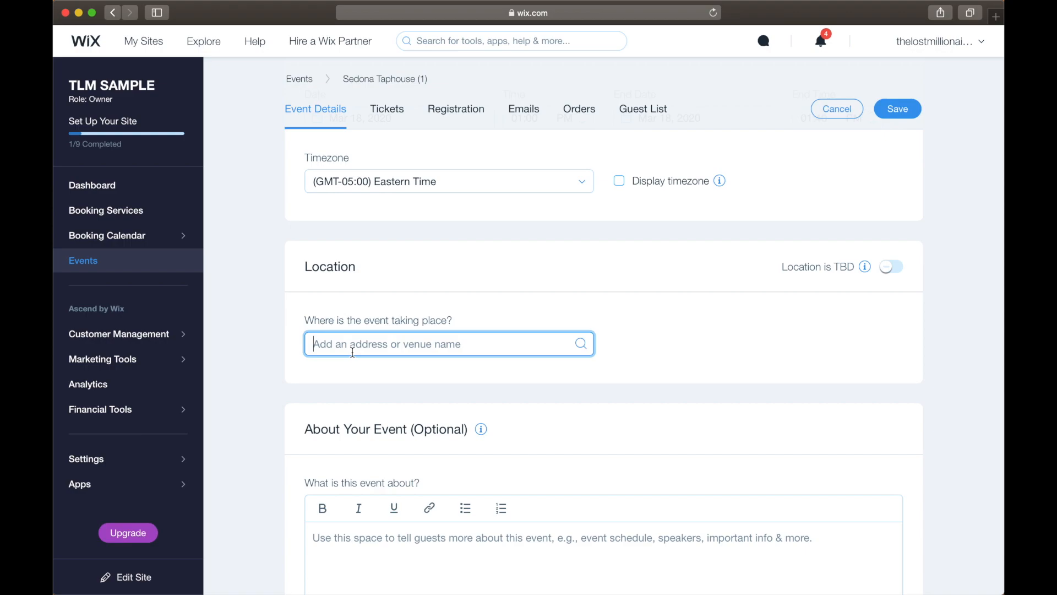
text(Chick)
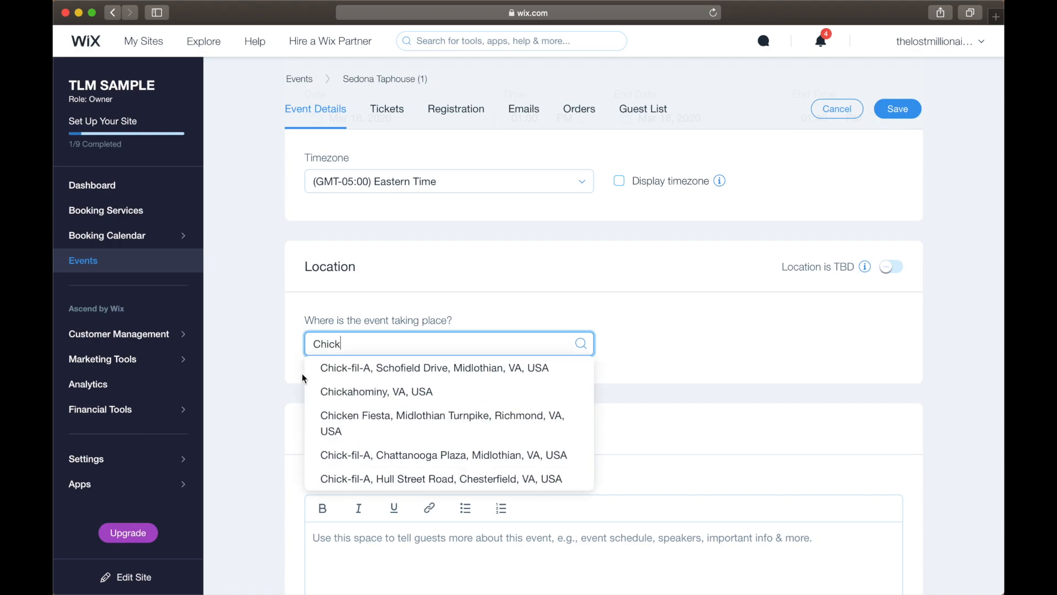
click(435, 365)
Save the event detail changes when moving to its tickets, and open the existing free ticket for editing.
scroll(548, 400, down, 4)
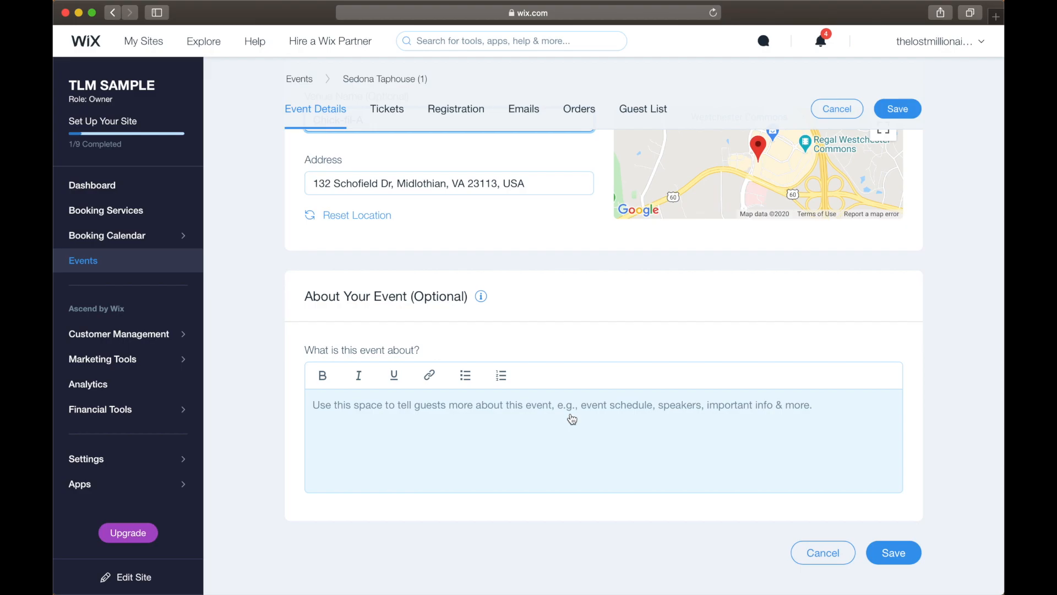
scroll(547, 295, up, 10)
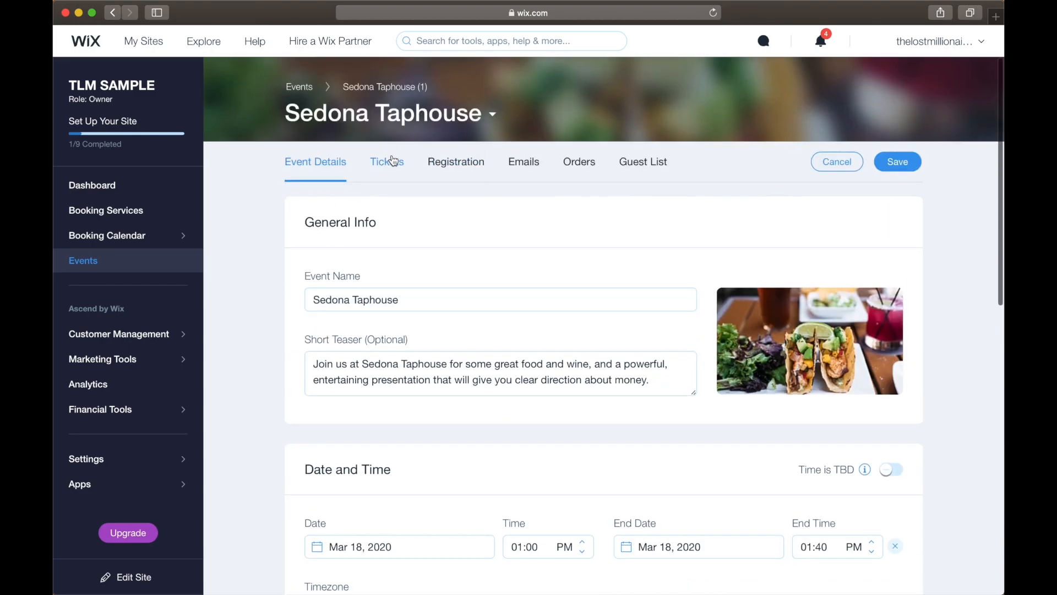
click(392, 161)
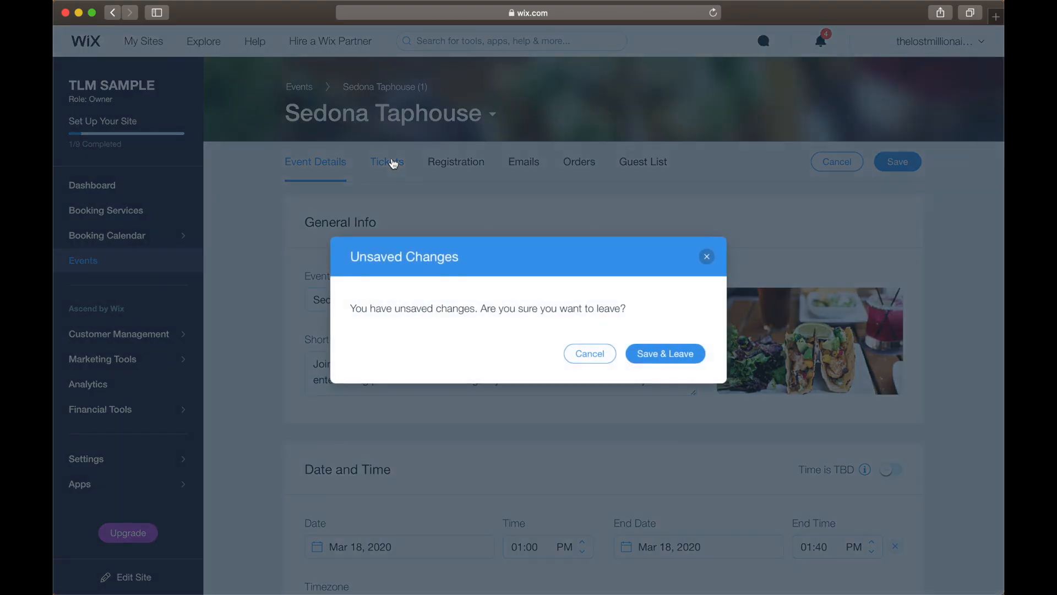
click(634, 354)
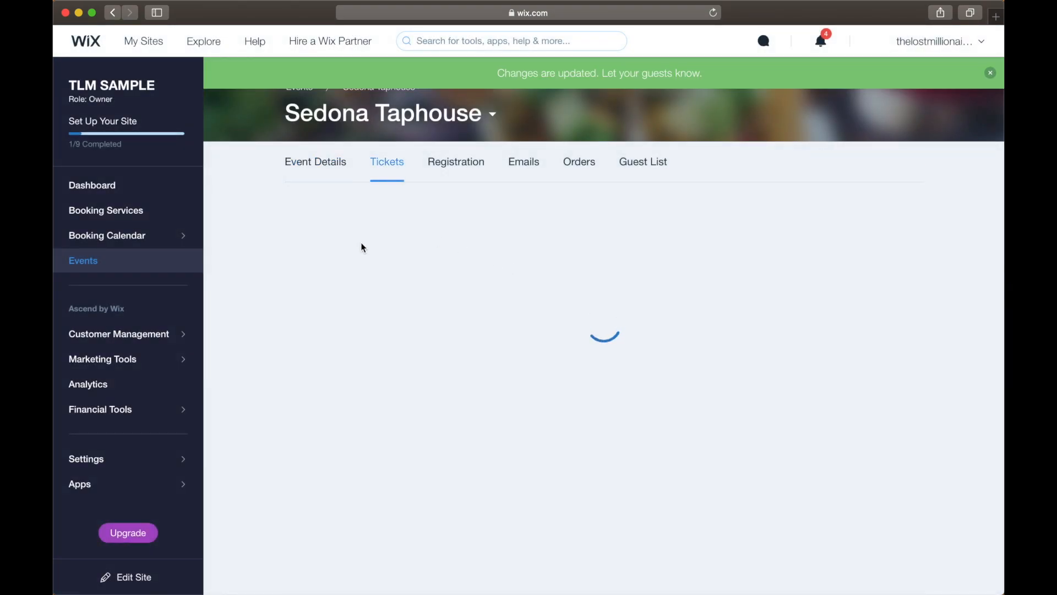
click(655, 346)
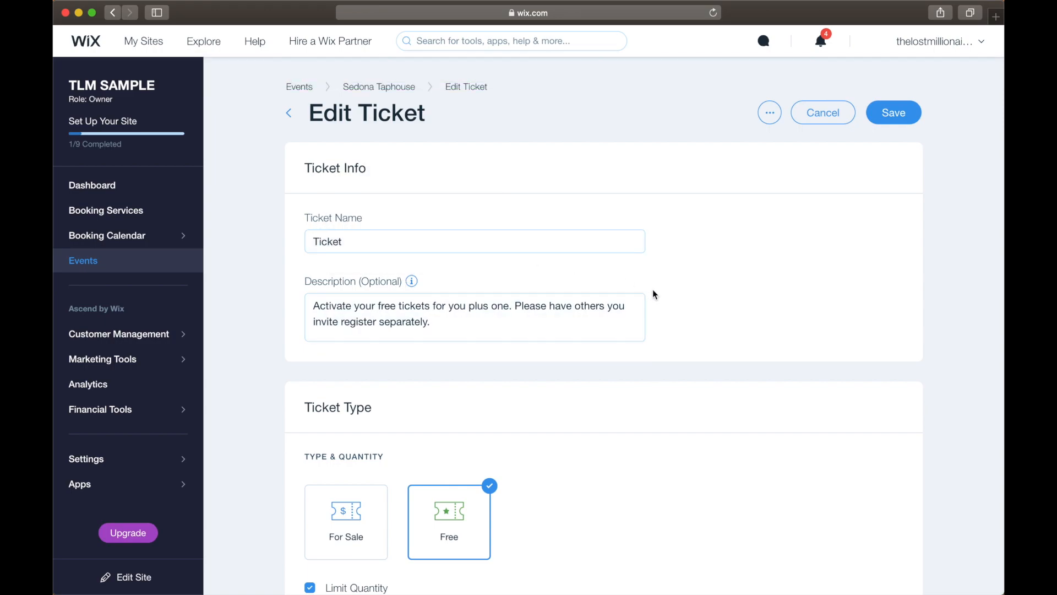
Review the ticket's type, quantity limit, policy text and description, and save the ticket.
scroll(655, 295, down, 5)
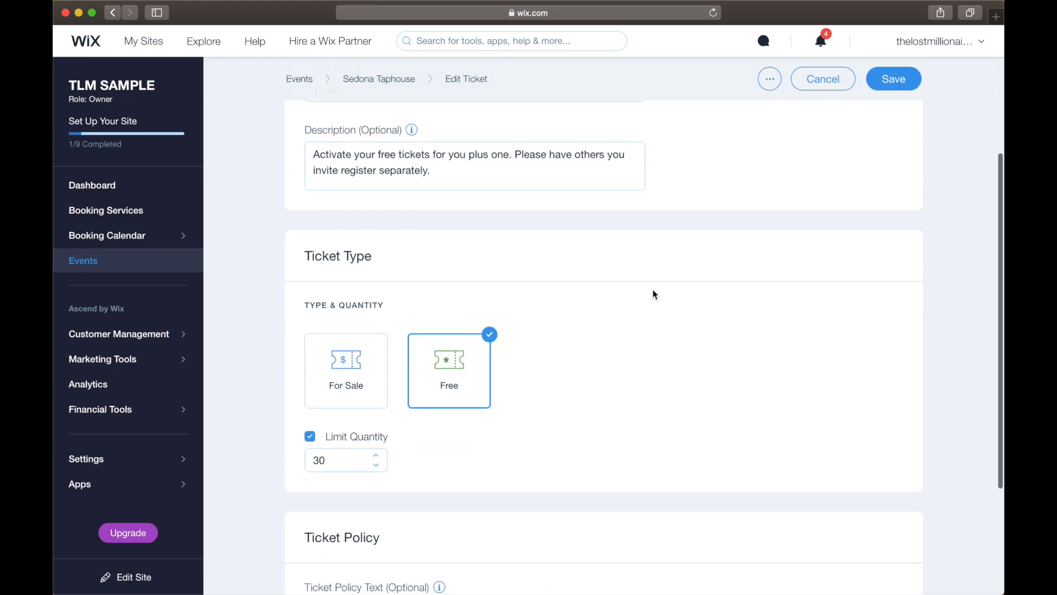
scroll(459, 366, down, 2)
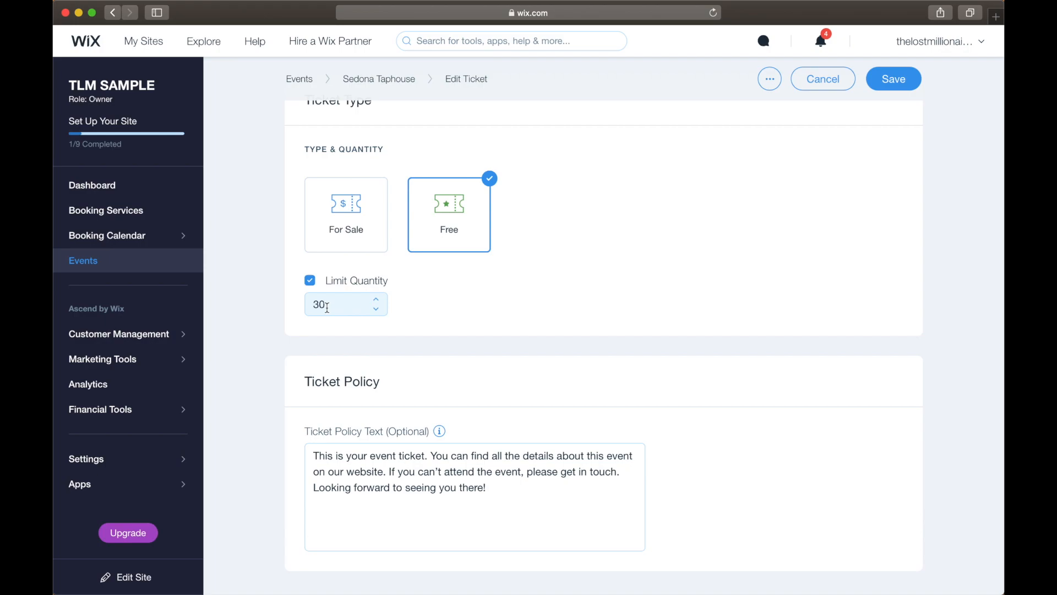
scroll(674, 390, down, 1)
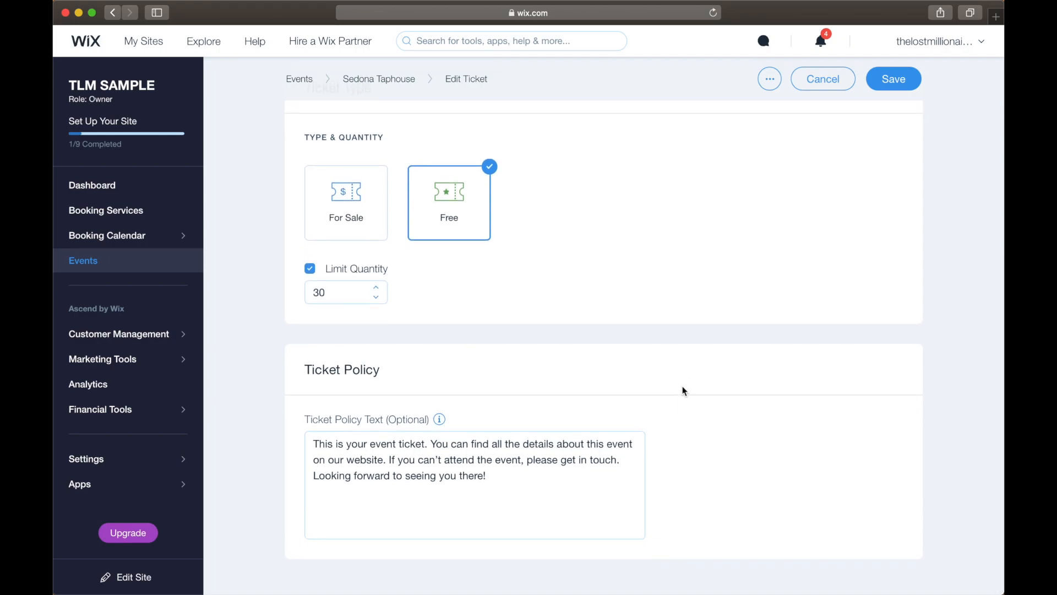
click(519, 475)
drag(313, 439, 523, 474)
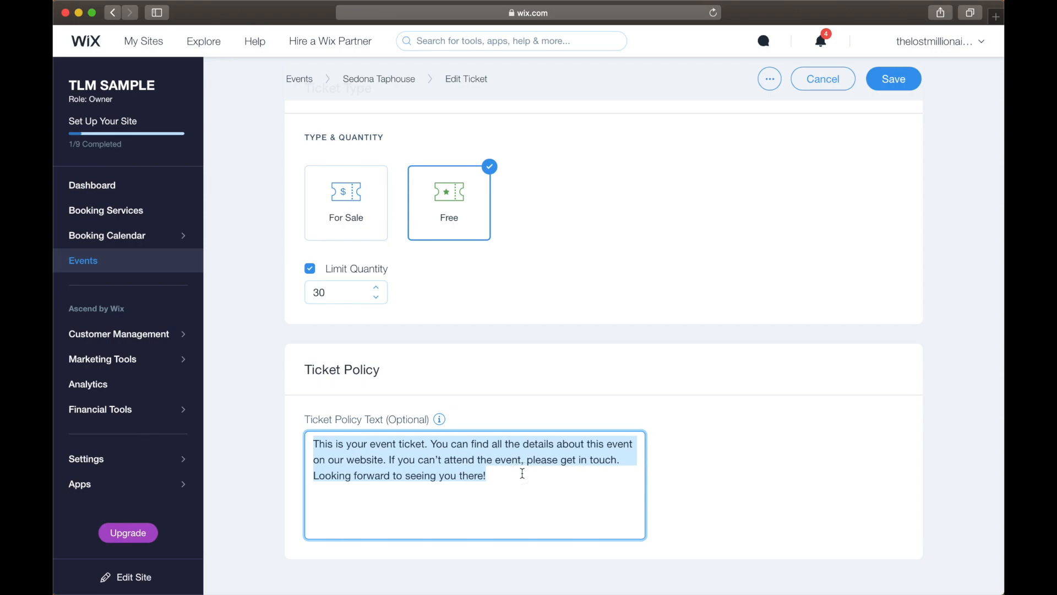
scroll(523, 474, up, 10)
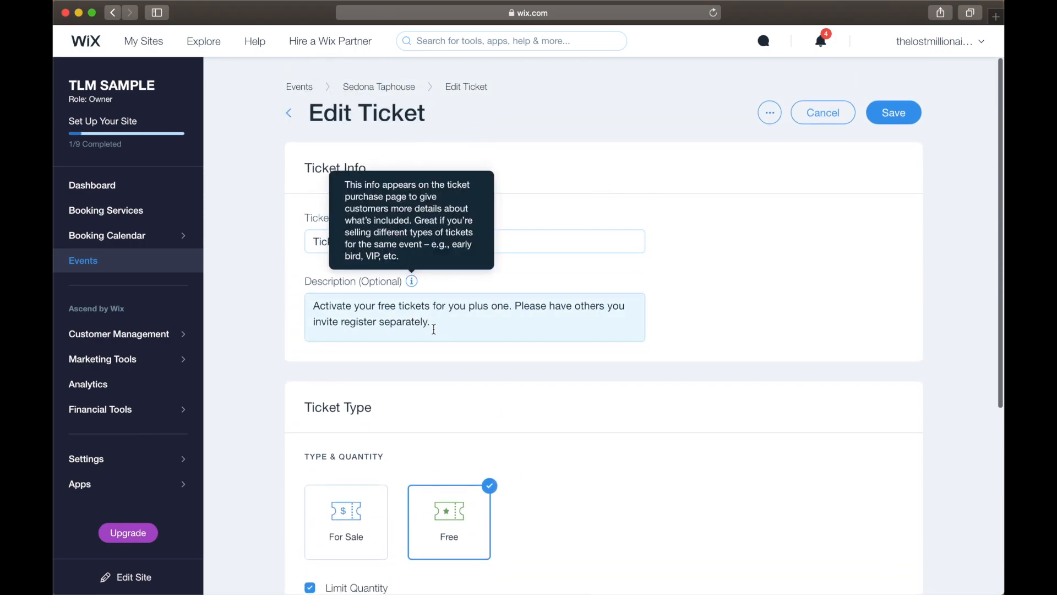
drag(314, 305, 430, 330)
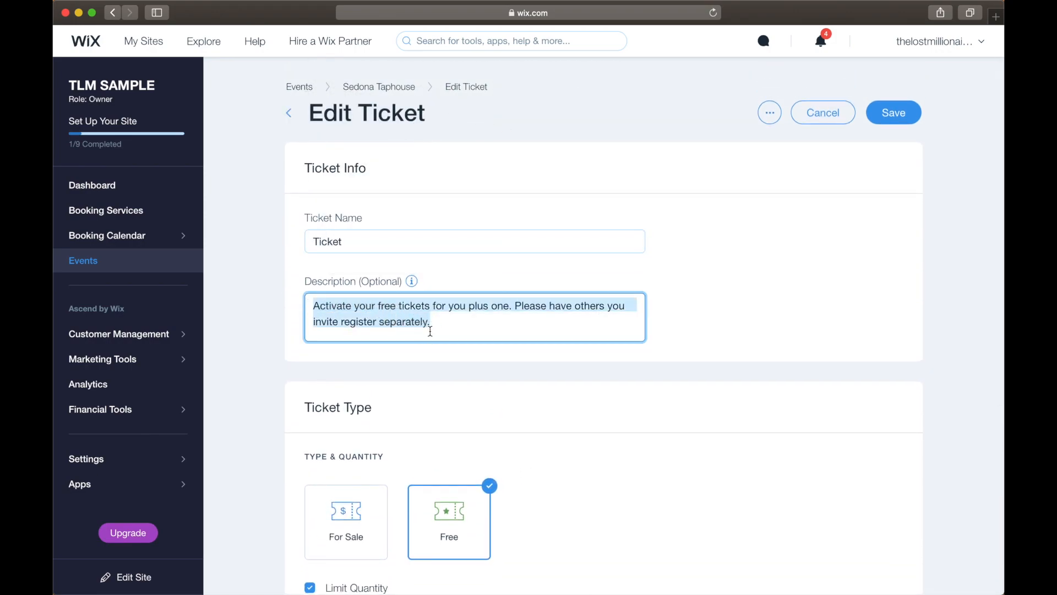
click(469, 319)
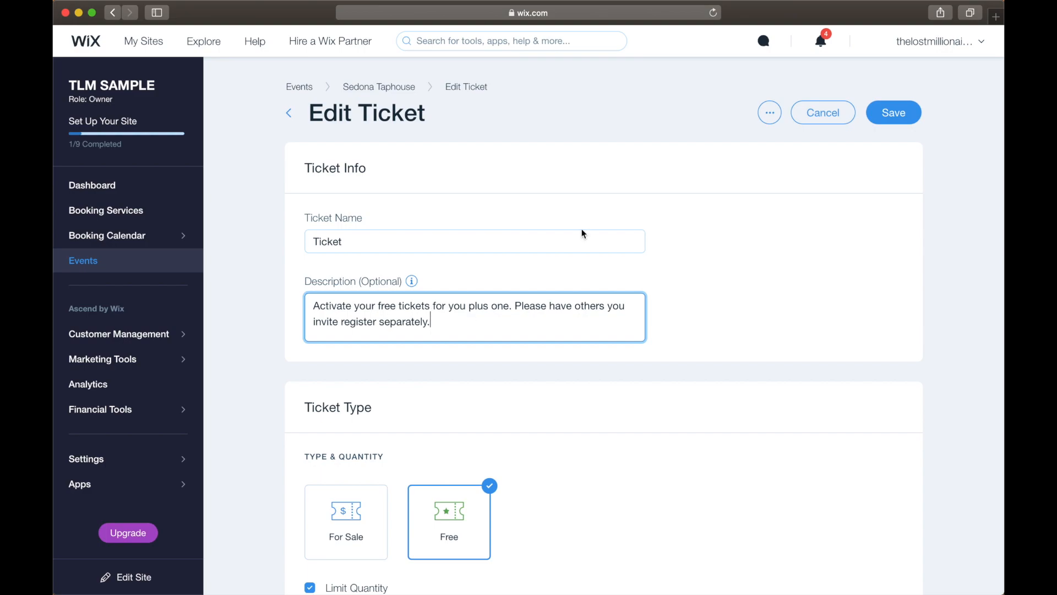
click(893, 112)
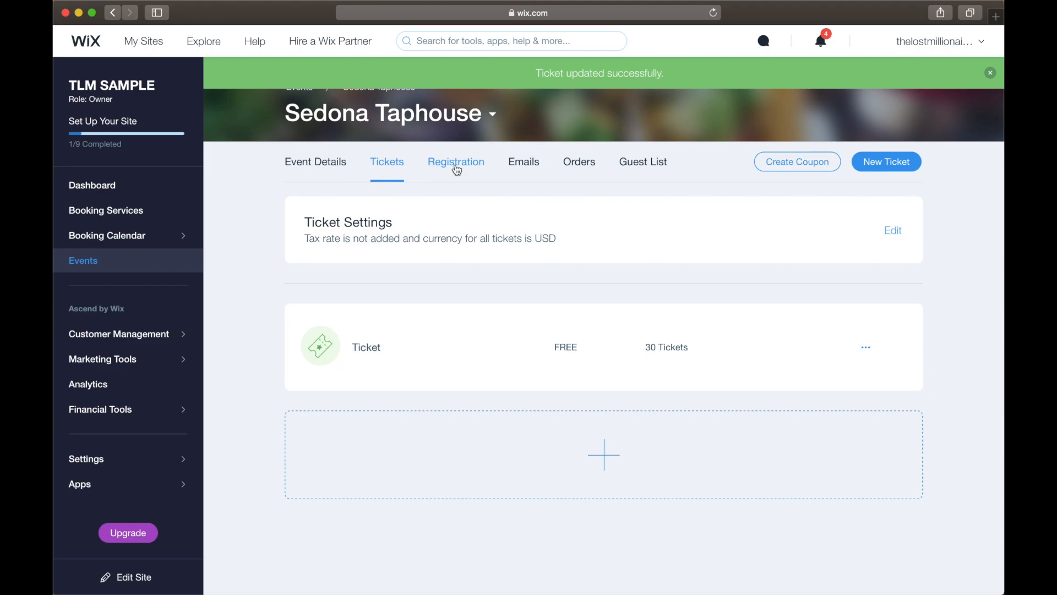
Open the event's registration form for editing and examine the guest questions it asks.
click(456, 165)
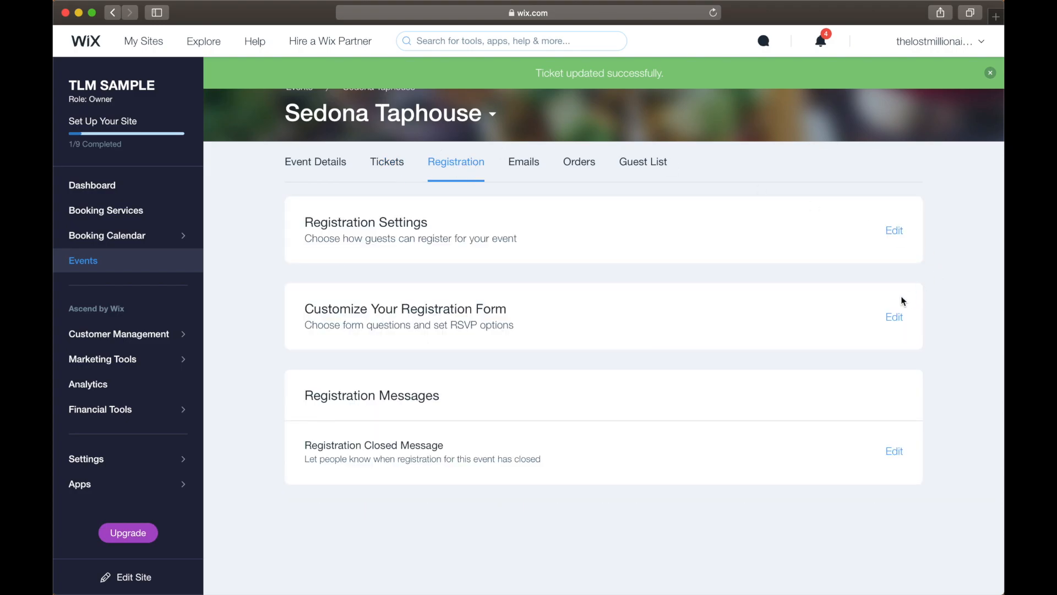
click(893, 317)
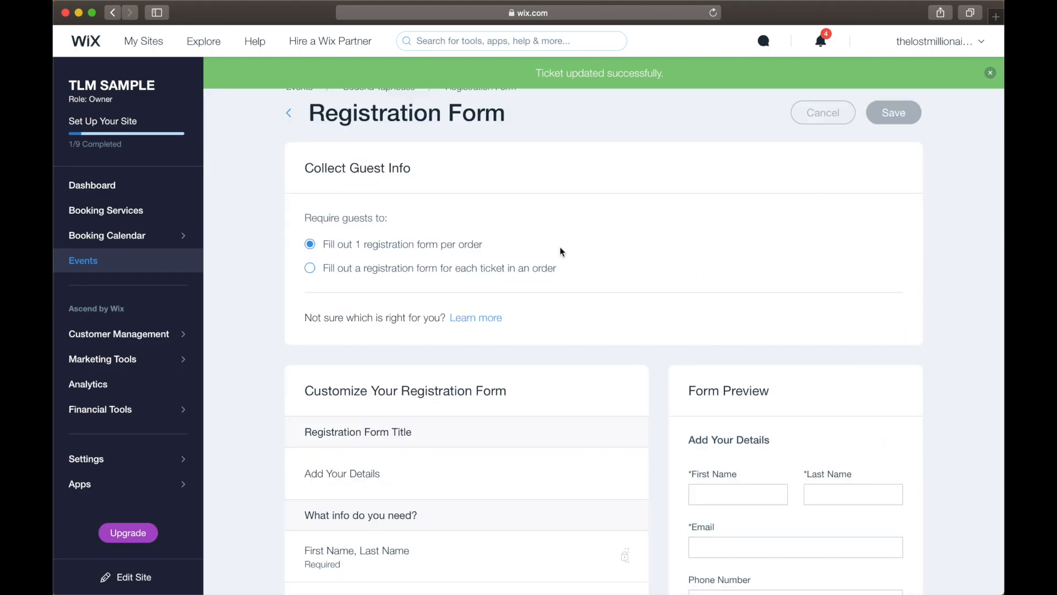
scroll(560, 251, down, 6)
scroll(560, 247, down, 1)
scroll(560, 248, up, 1)
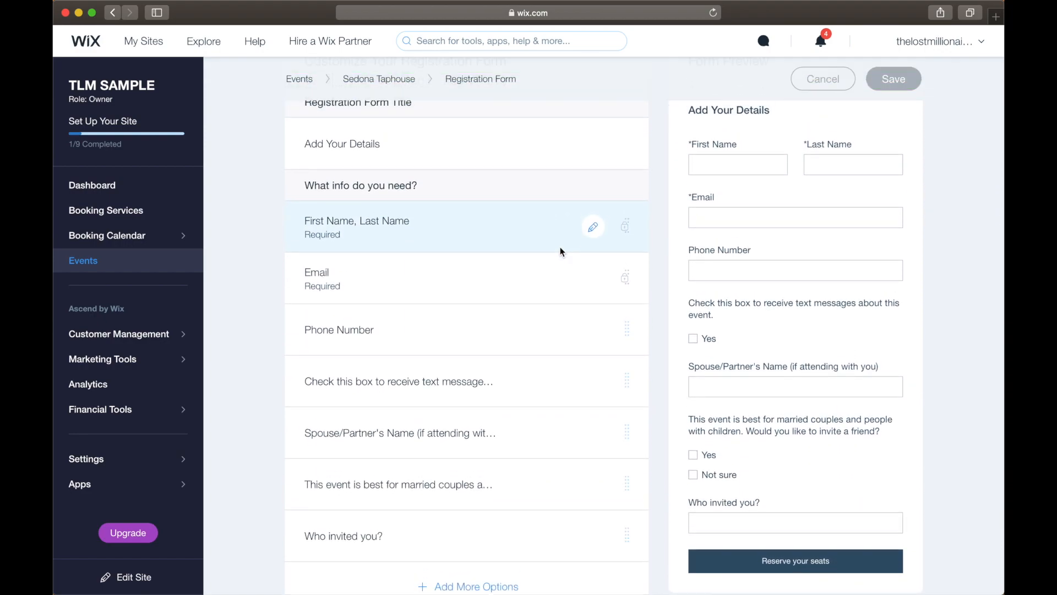
scroll(569, 318, down, 1)
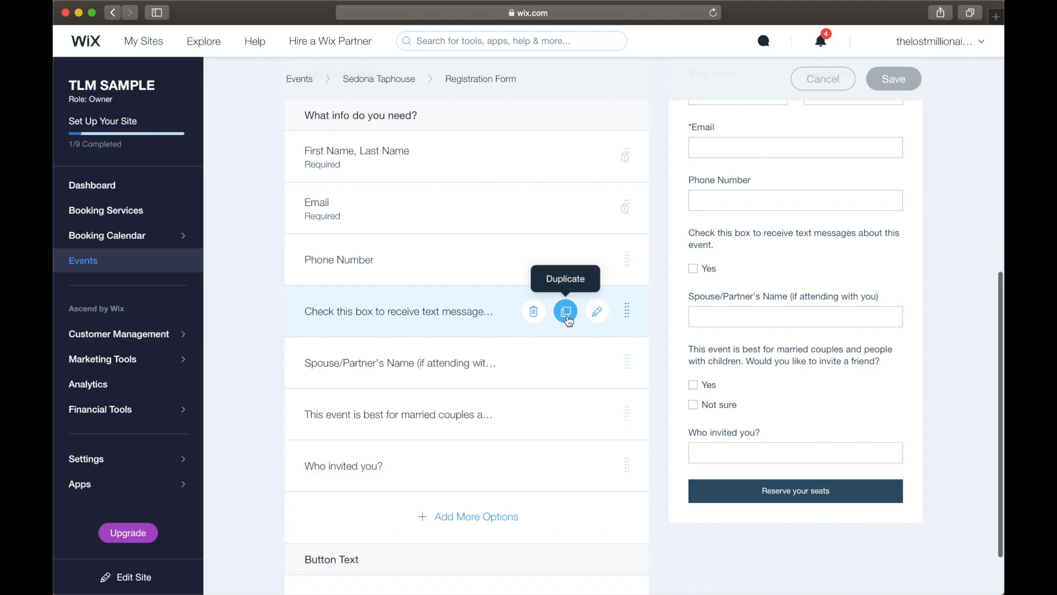
scroll(568, 318, up, 1)
scroll(569, 321, down, 1)
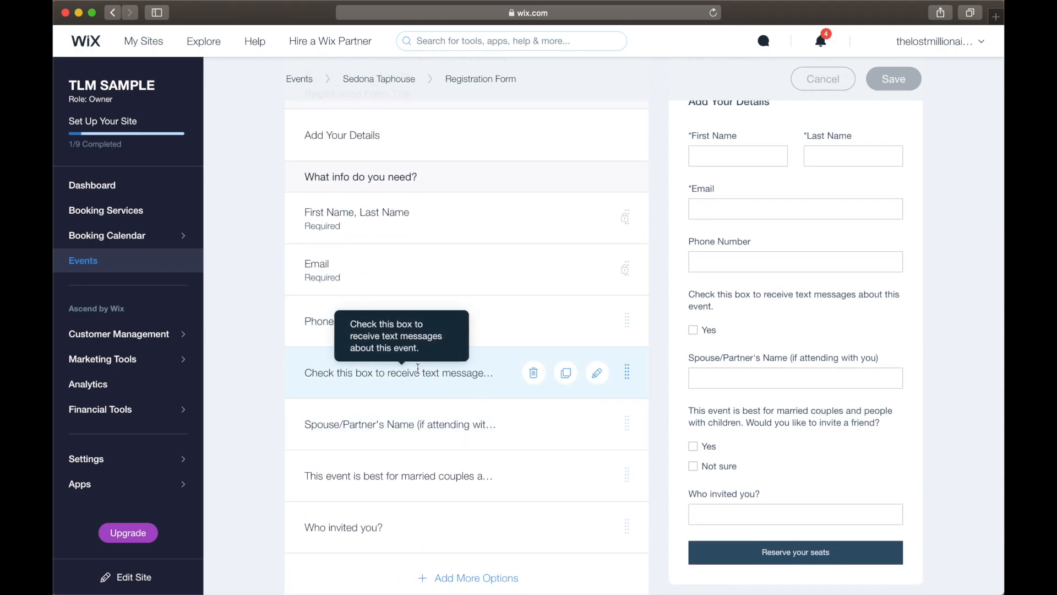
Examine the text-message opt-in and remaining questions in the registration form preview, and return to the Sedona Taphouse event.
drag(689, 294, 866, 310)
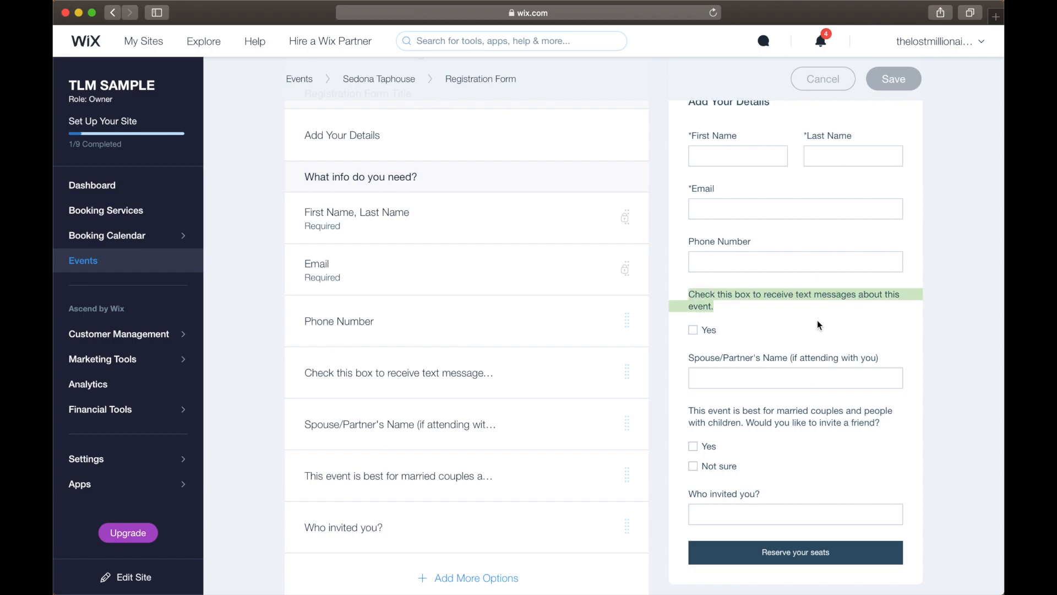
double_click(707, 329)
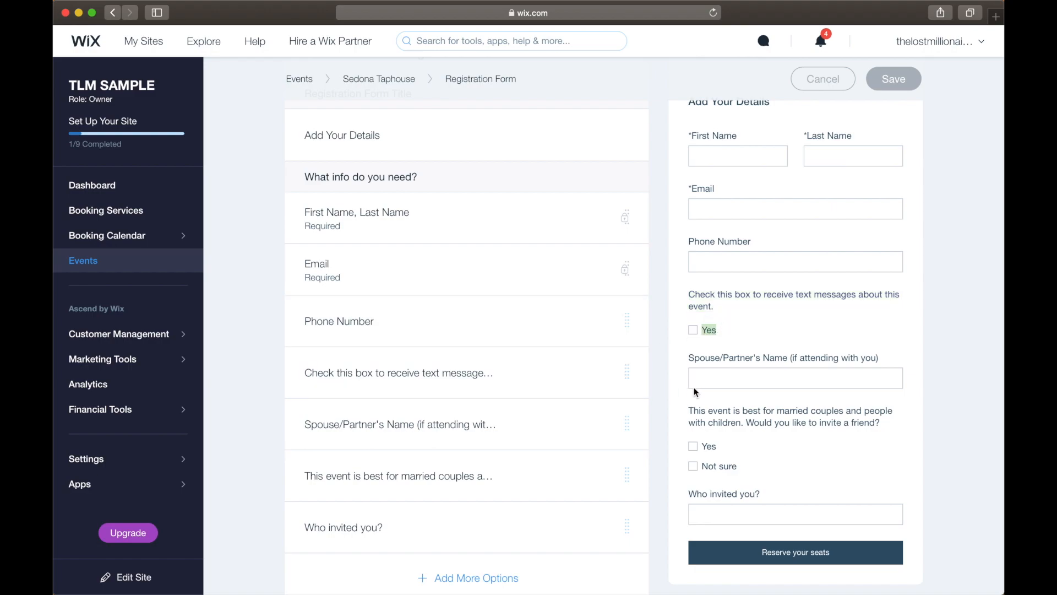
scroll(718, 344, down, 1)
scroll(717, 342, down, 2)
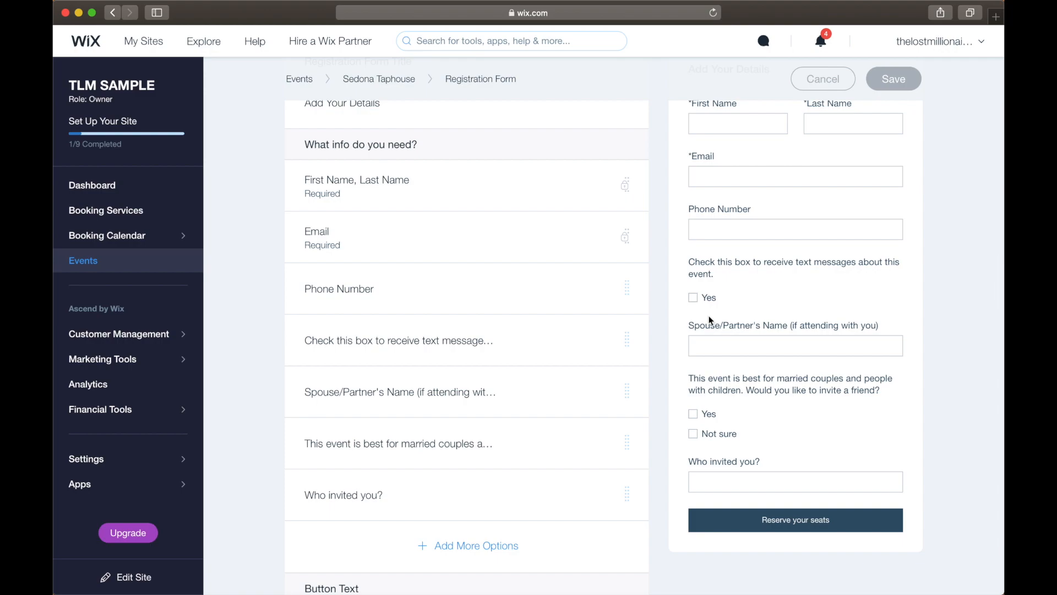
scroll(709, 319, up, 3)
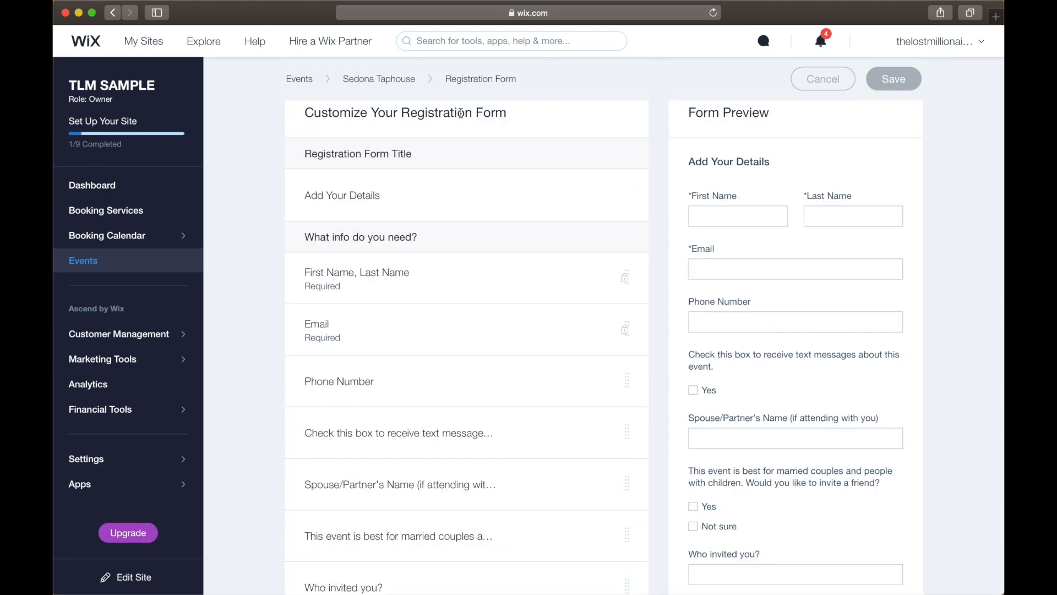
click(397, 81)
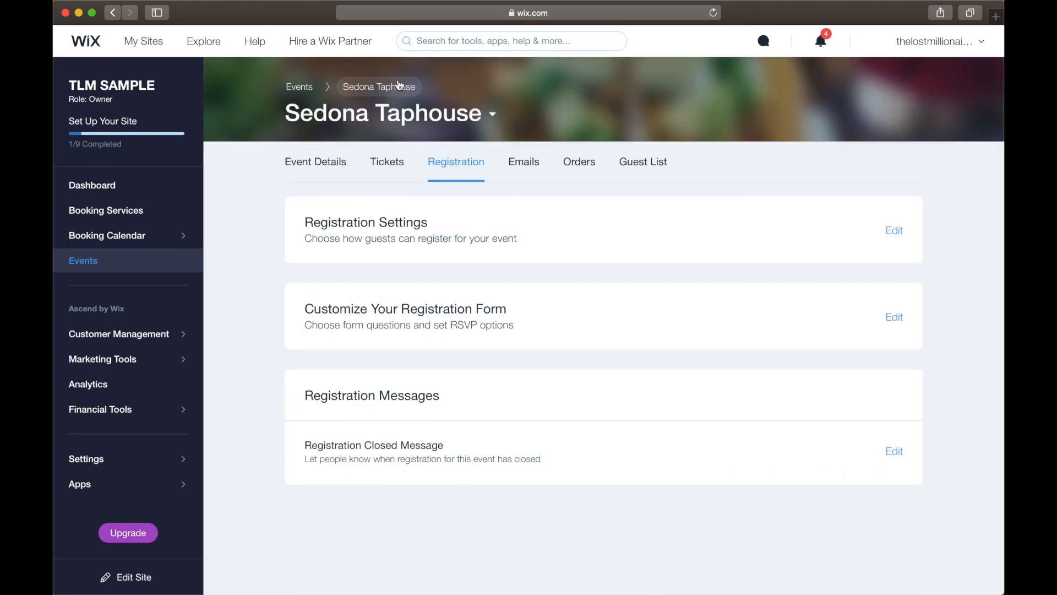
Open the event's default confirmation email, read its message, event details and links, and return to the event.
click(524, 163)
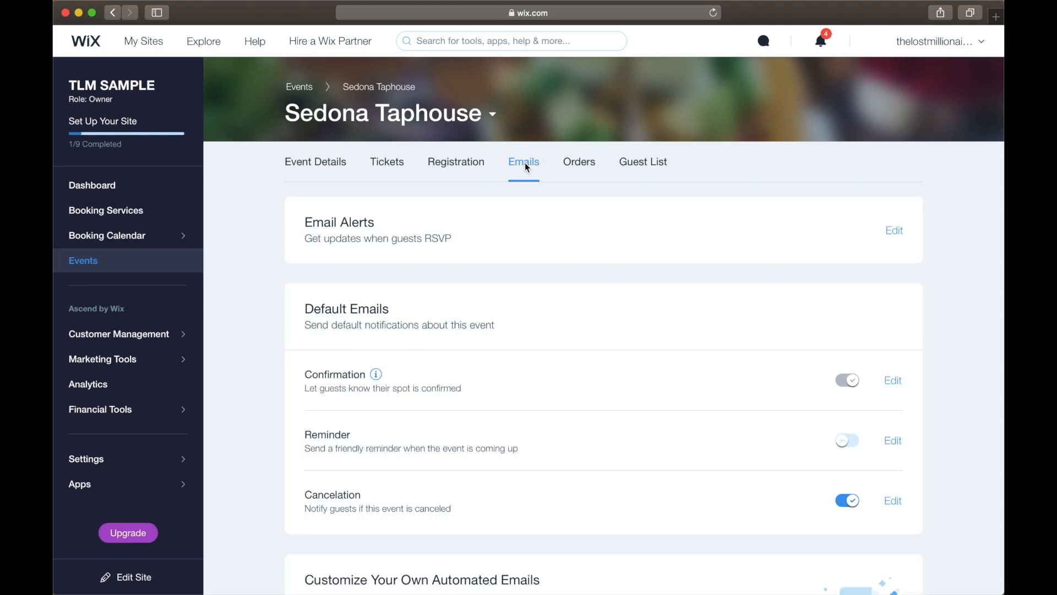
scroll(478, 293, down, 3)
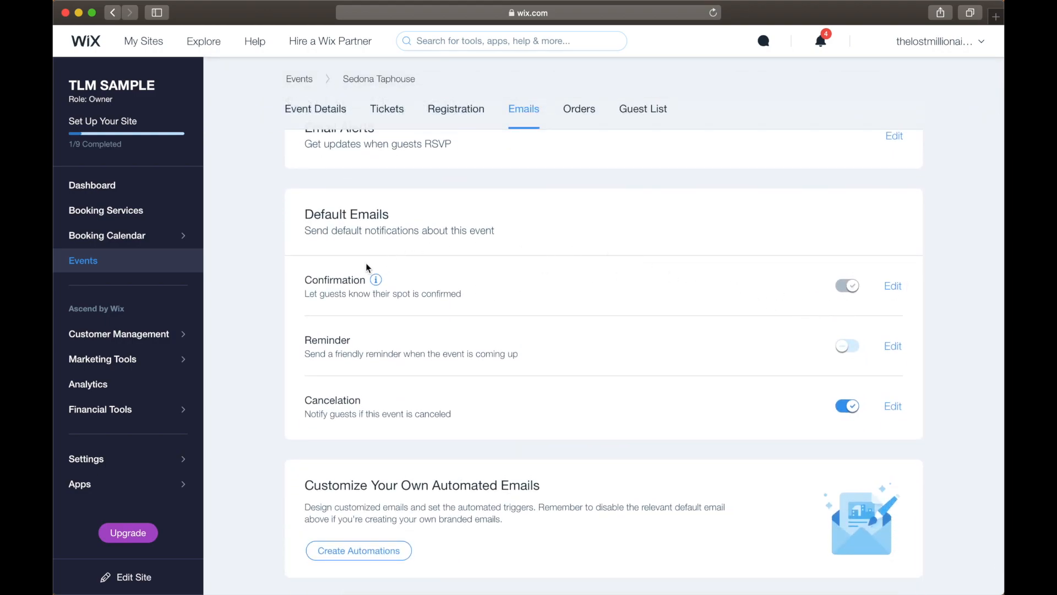
click(892, 286)
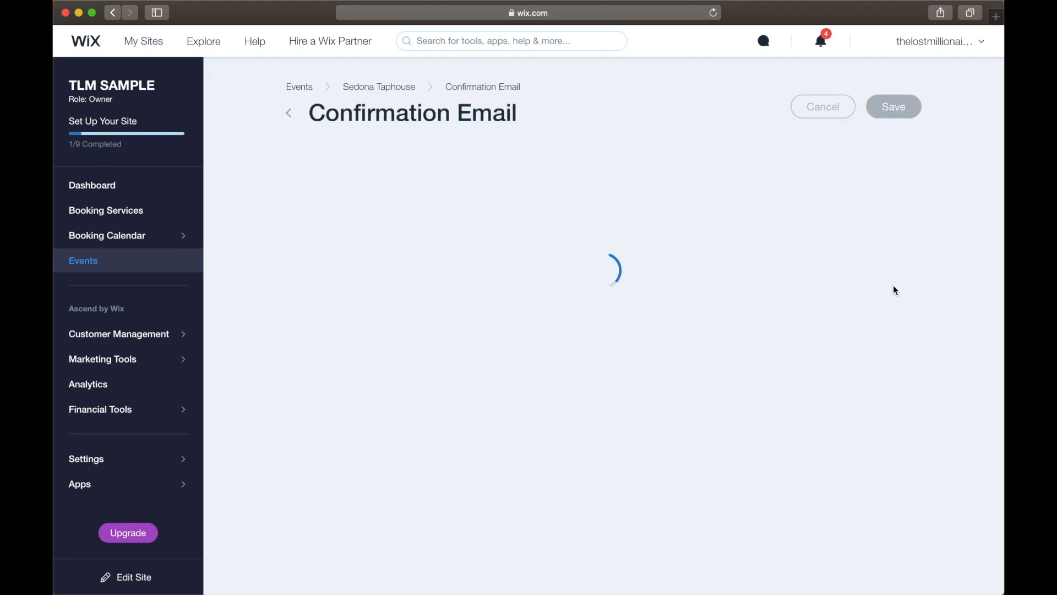
scroll(595, 297, down, 1)
scroll(606, 314, up, 1)
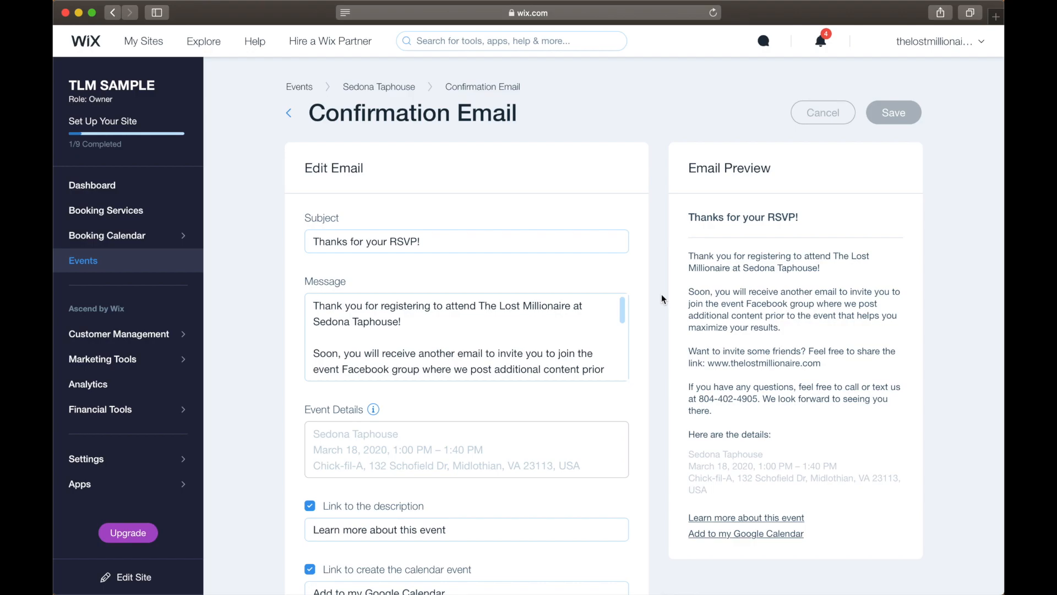
scroll(692, 266, down, 2)
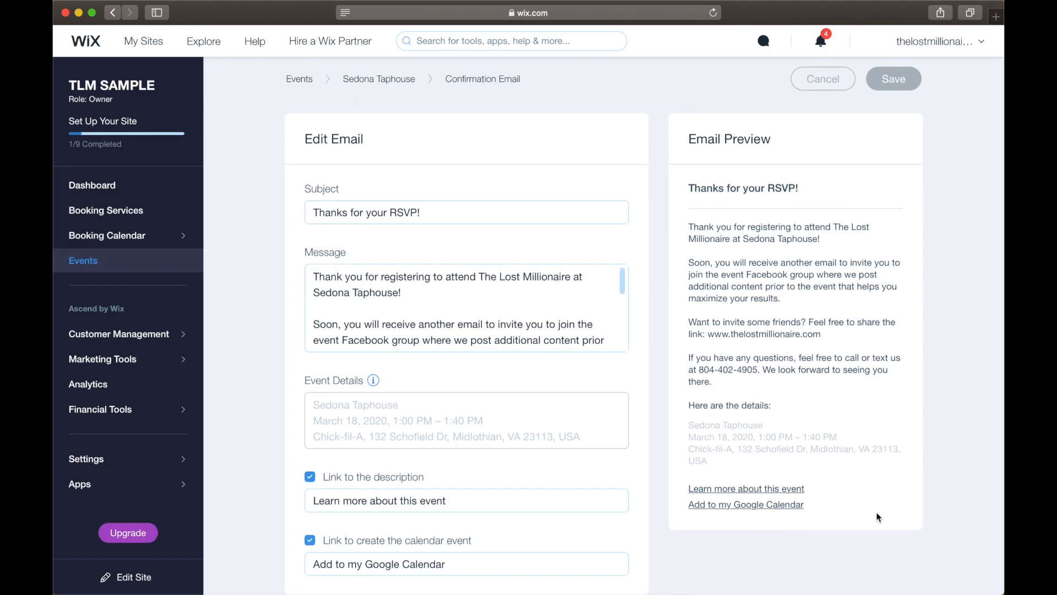
scroll(760, 435, down, 1)
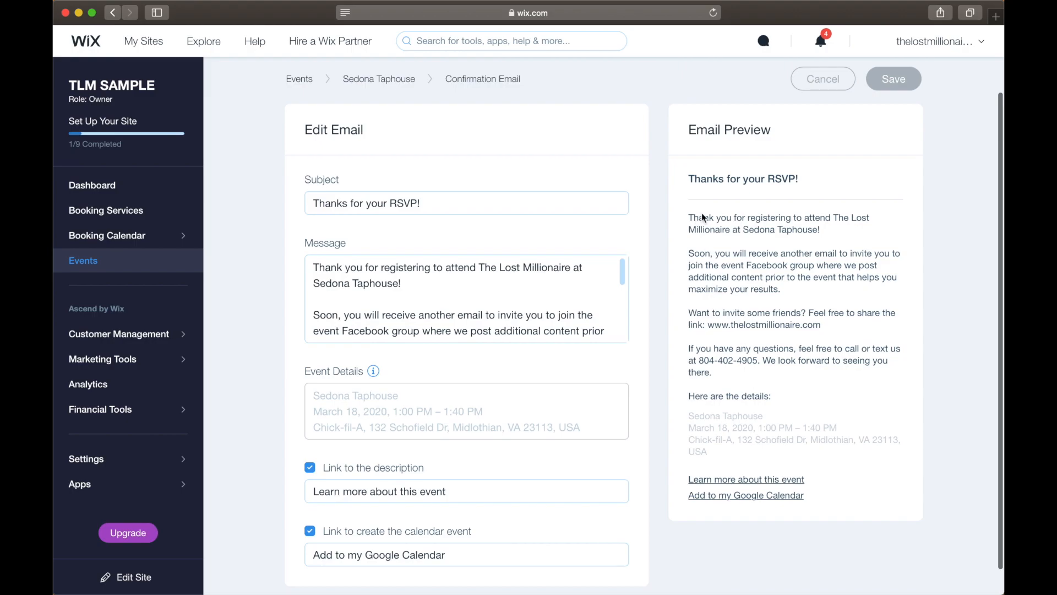
click(385, 85)
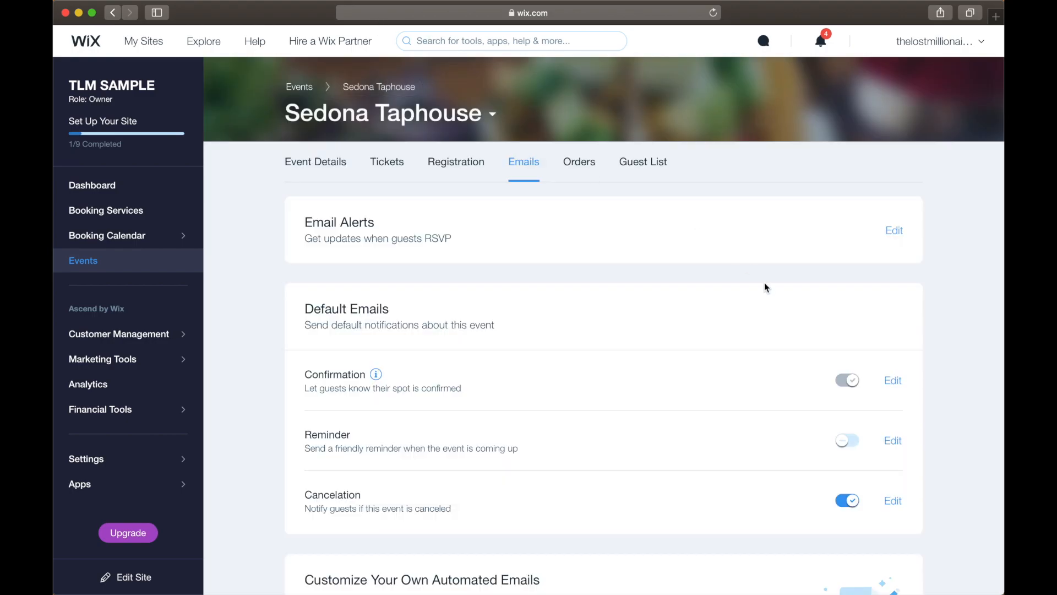
Review the default reminder and cancelation emails, view the automations for customized event emails, and go back to the event.
scroll(765, 320, down, 1)
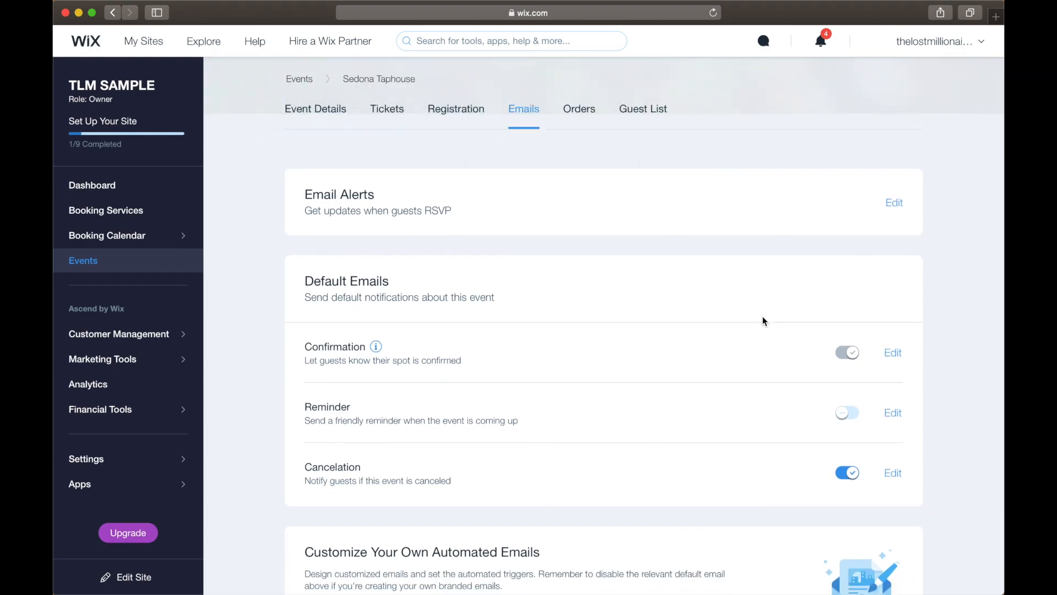
scroll(765, 331, down, 2)
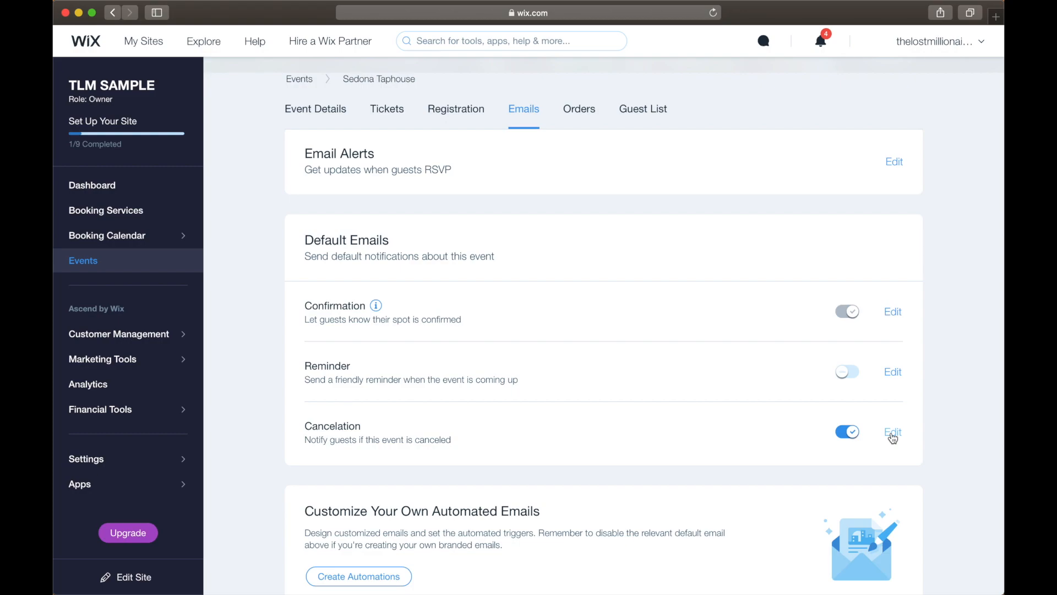
scroll(518, 460, down, 3)
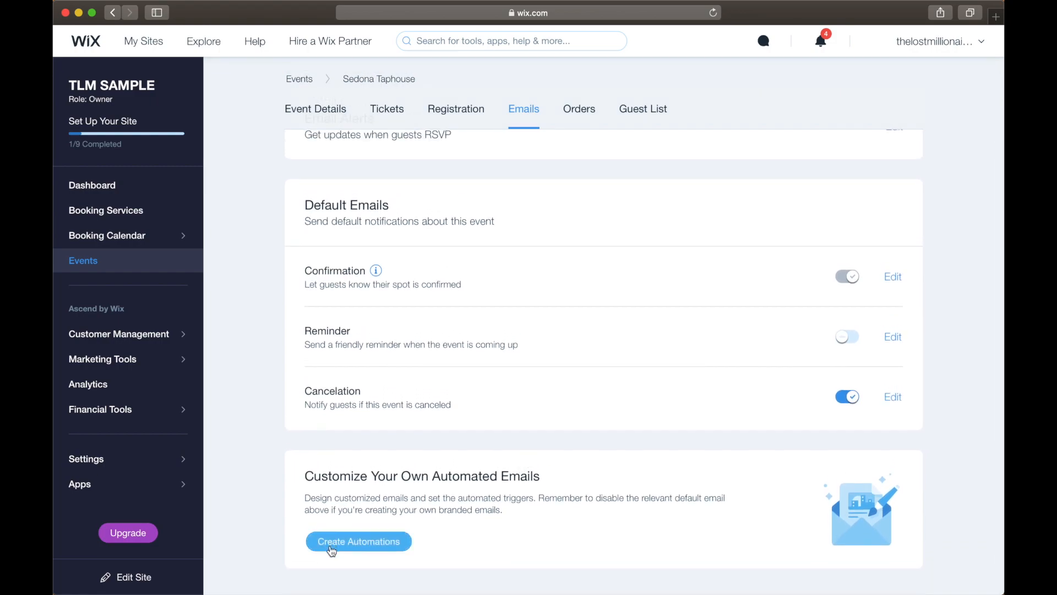
click(385, 545)
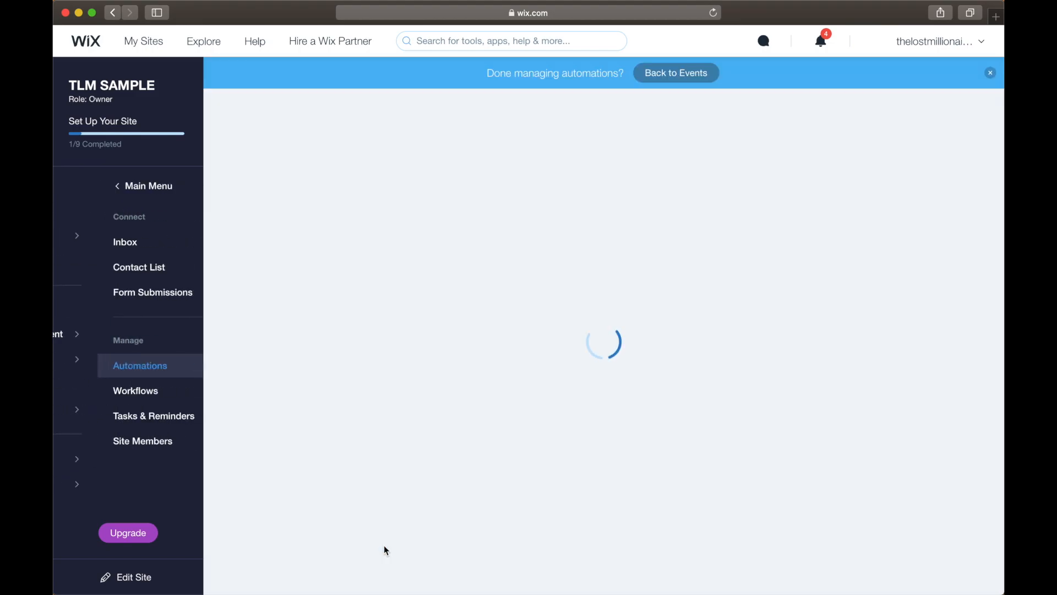
scroll(464, 365, down, 3)
scroll(465, 365, up, 3)
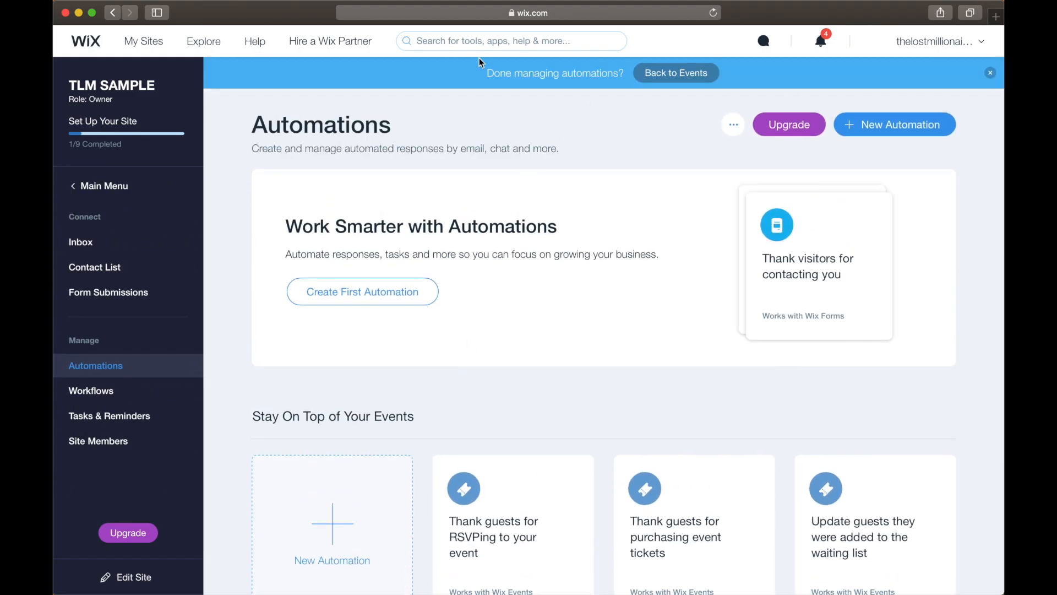
click(113, 13)
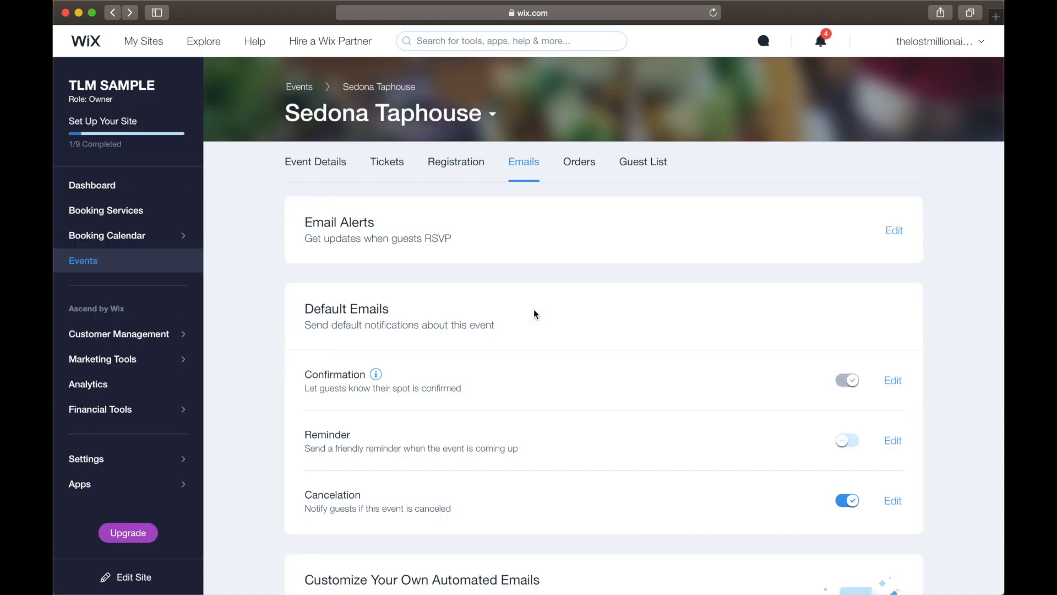
View the event's orders and guest list, ending on the orders.
click(579, 162)
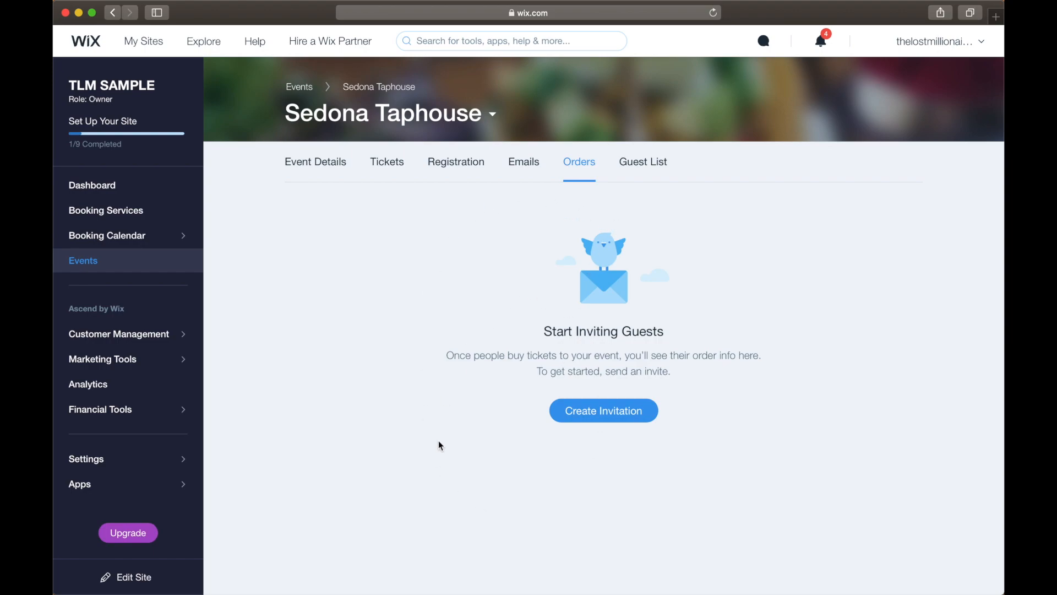
click(650, 161)
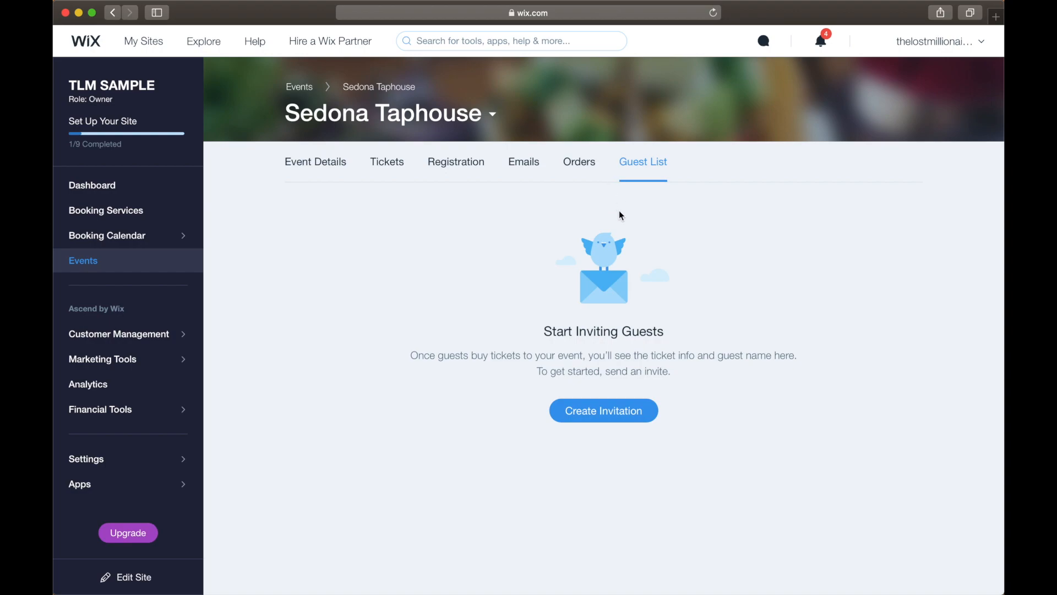
click(584, 176)
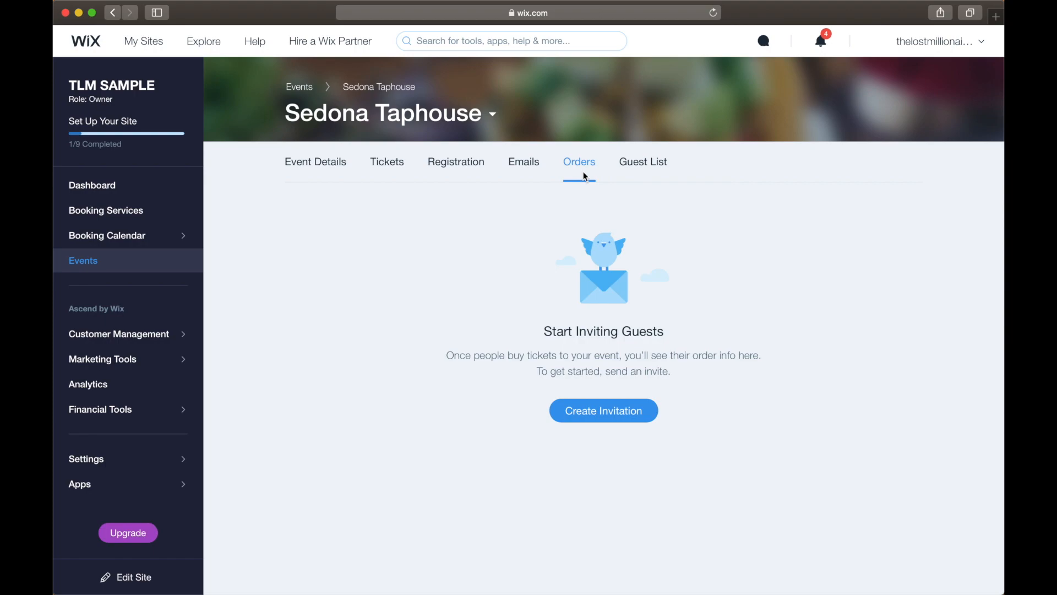